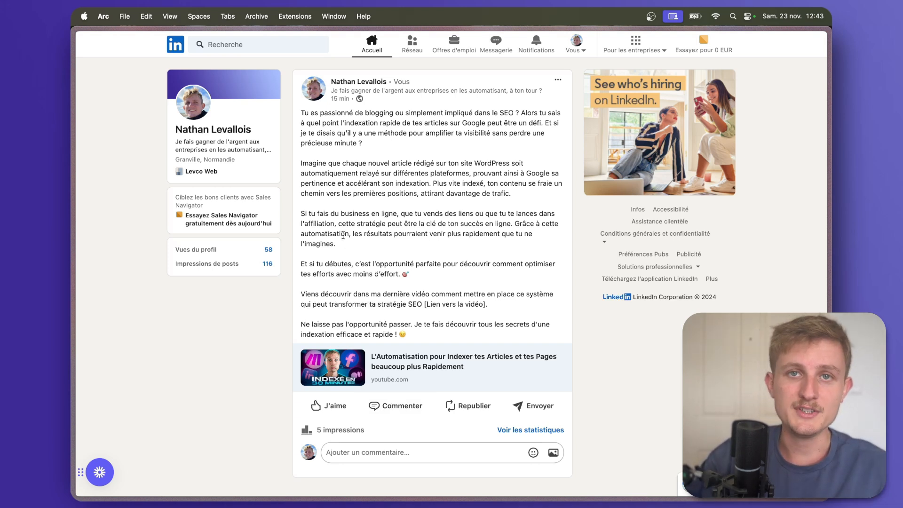
# Step: Review the LinkedIn post's text and its linked YouTube video, and switch to the Integration YouTube scenario in Make
pyautogui.moveTo(301, 120); pyautogui.dragTo(432, 326)
pyautogui.click(432, 338)
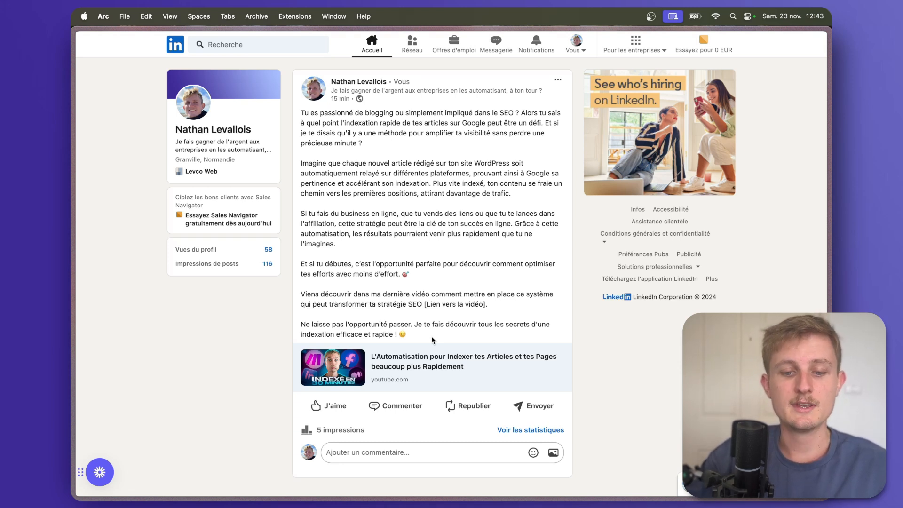
pyautogui.moveTo(431, 340); pyautogui.dragTo(306, 114)
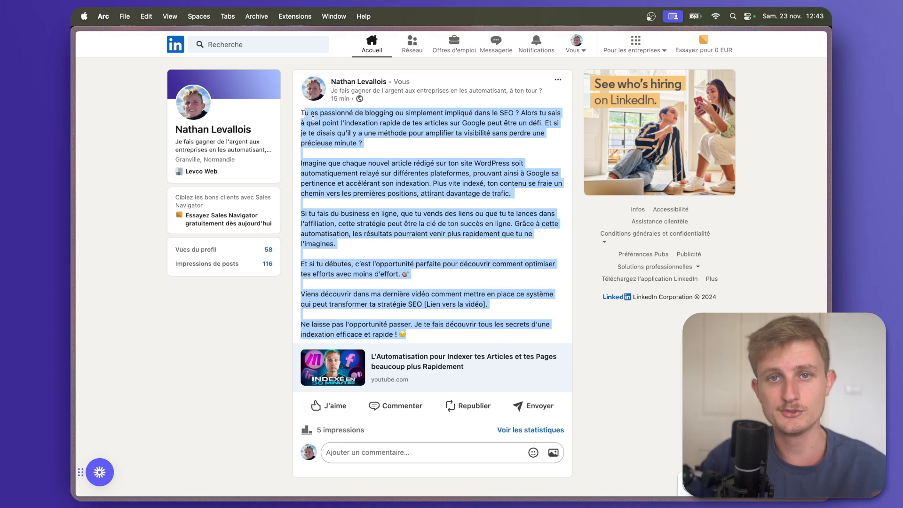
pyautogui.click(391, 363)
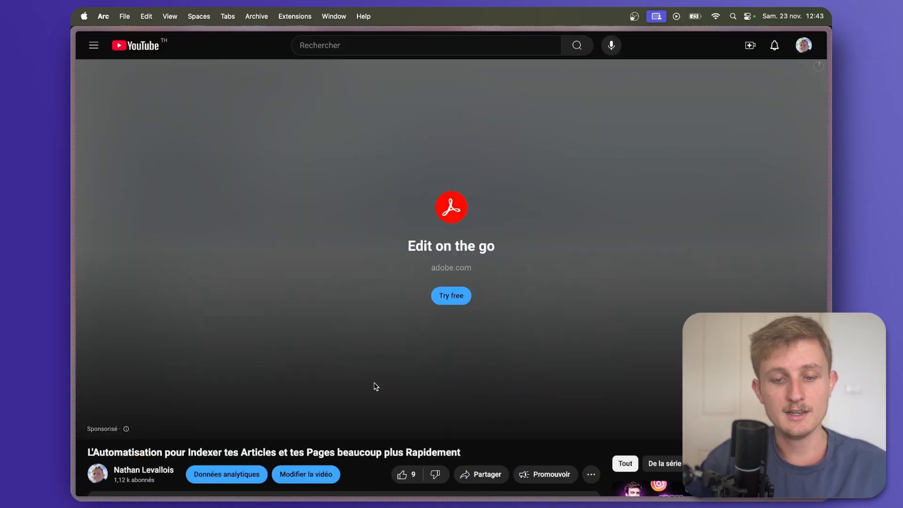
pyautogui.click(128, 183)
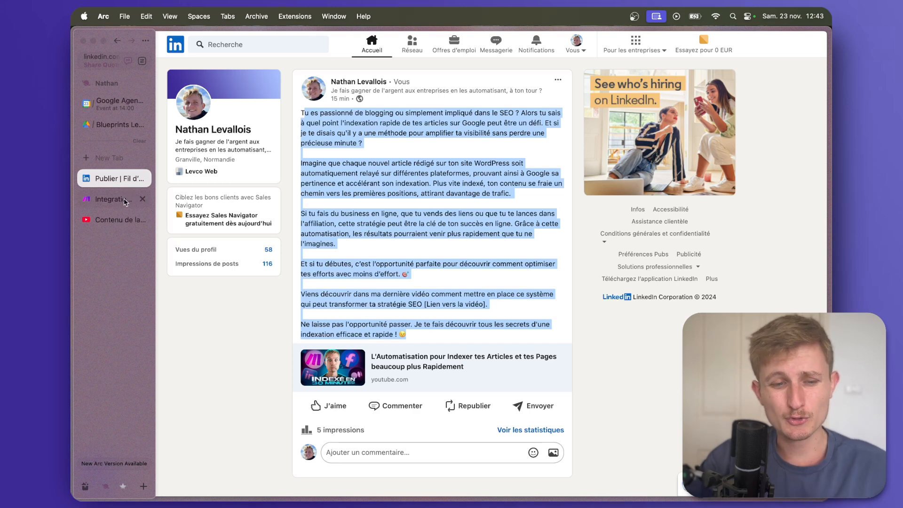
pyautogui.click(118, 200)
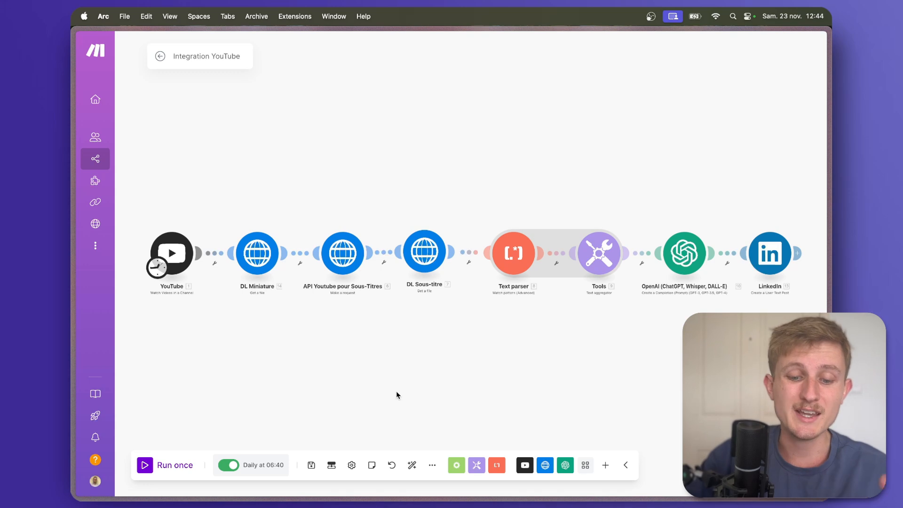
# Step: View the scenario's blueprint import dialog and close it without choosing a file
pyautogui.click(432, 465)
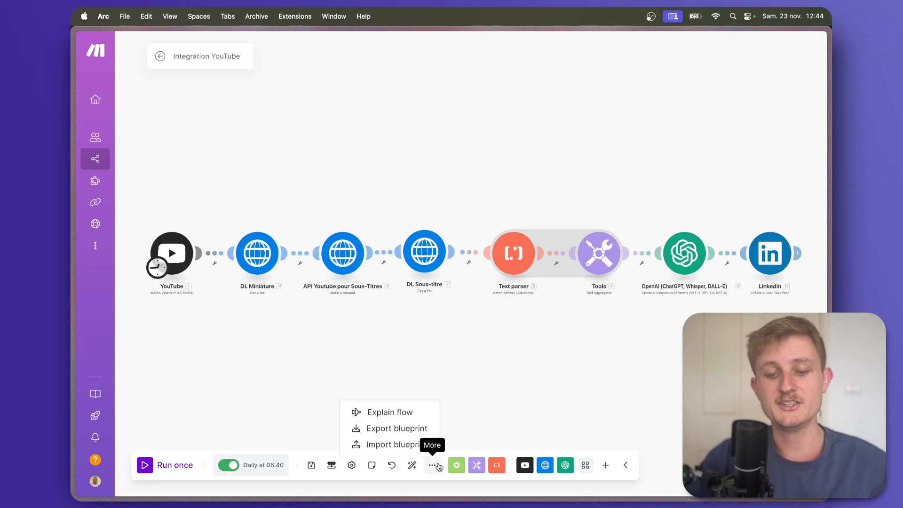
pyautogui.click(426, 452)
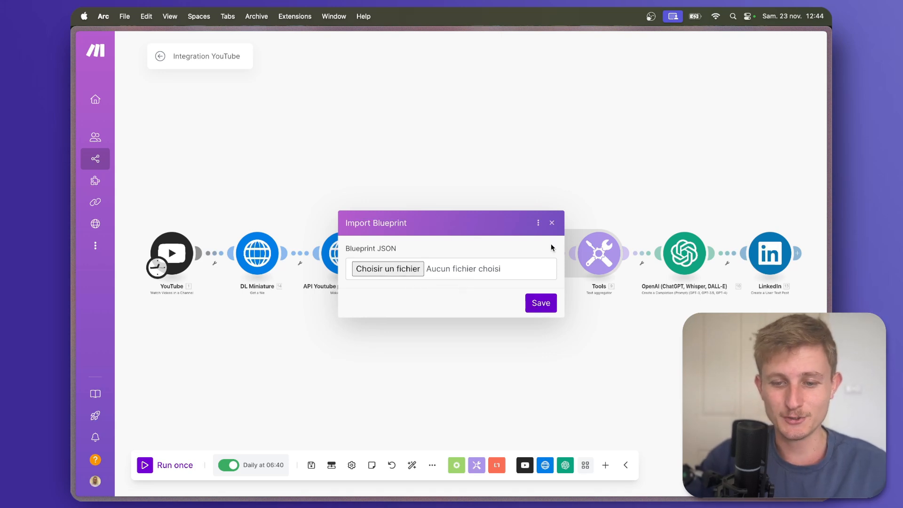
pyautogui.click(552, 223)
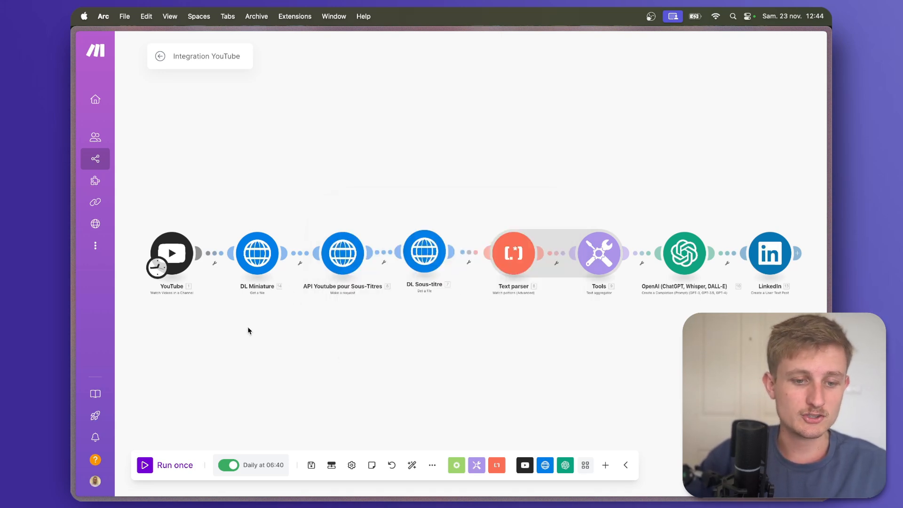
# Step: Examine the YouTube trigger module's connection, channel ID, date and limit settings
pyautogui.scroll(5, 247, 326)
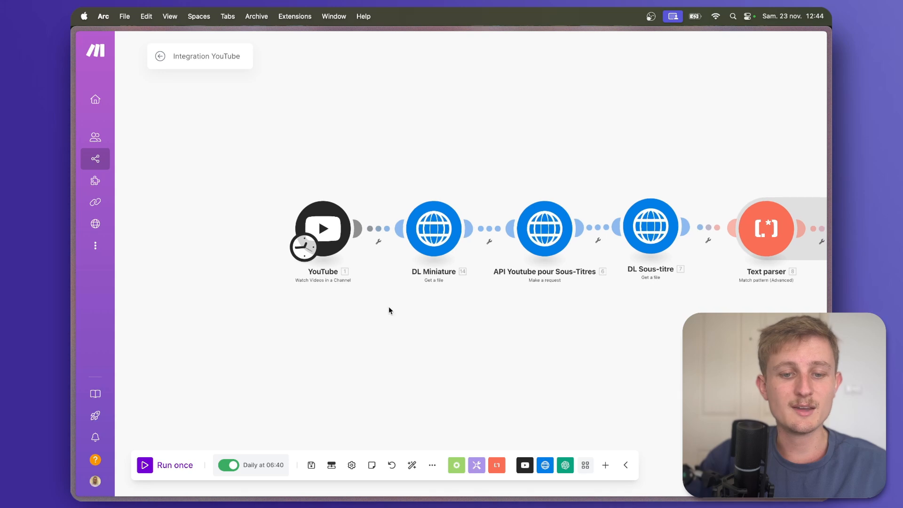
pyautogui.click(323, 229)
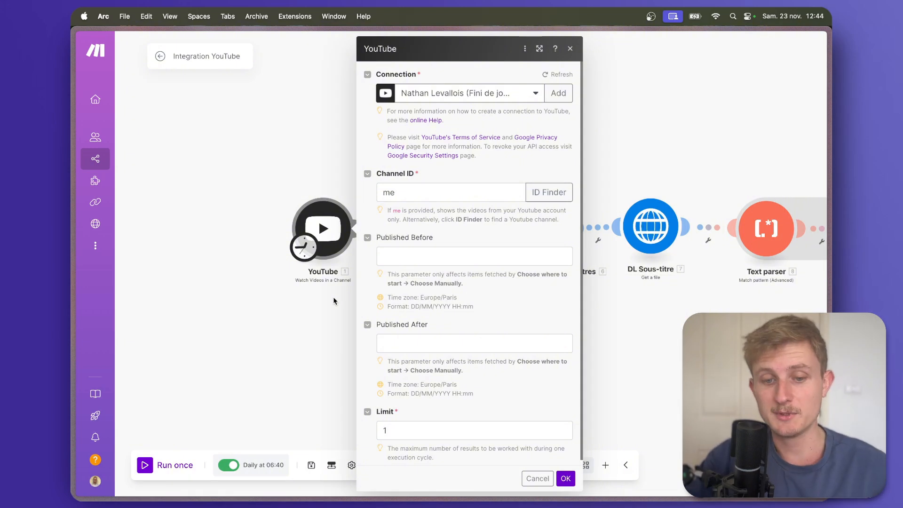
pyautogui.click(328, 363)
# Step: Run the YouTube module on its own and check its operation output
pyautogui.moveTo(416, 297); pyautogui.dragTo(335, 308)
pyautogui.scroll(2, 366, 297)
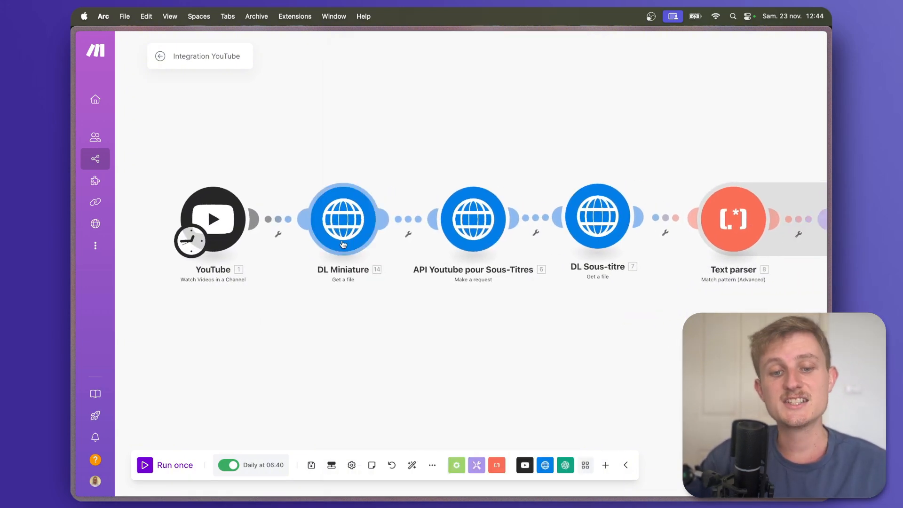
pyautogui.rightClick(227, 207)
pyautogui.click(273, 232)
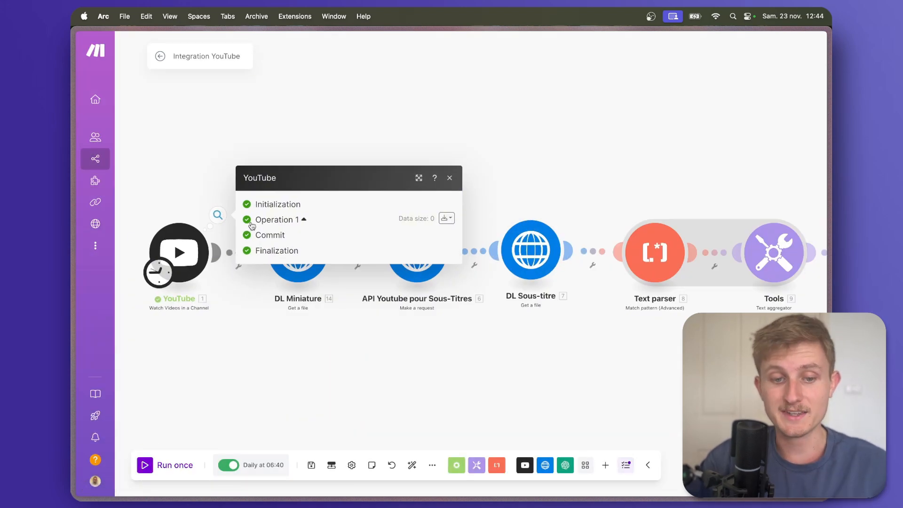
pyautogui.click(177, 164)
# Step: Manually set the YouTube module's starting point to the video "Je Crée un Business 100% Automatisé en 40 Minutes" and run only that module
pyautogui.rightClick(191, 256)
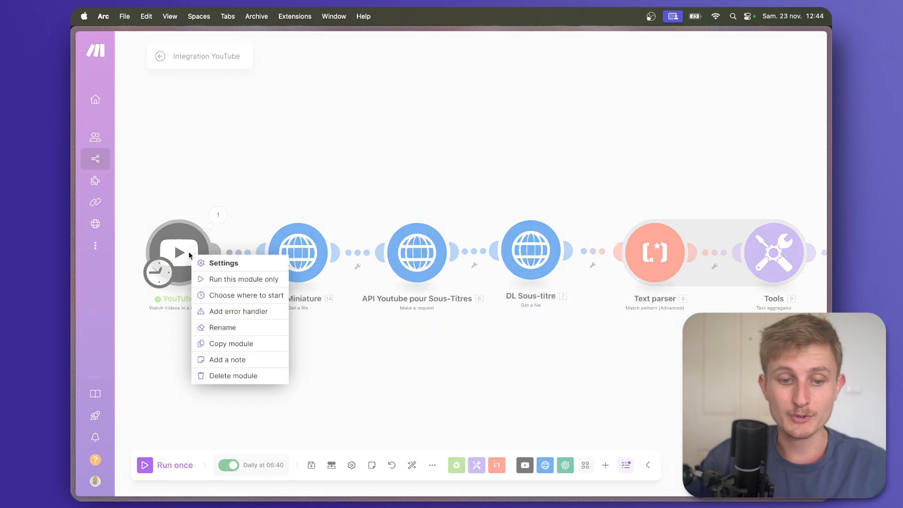
pyautogui.click(231, 296)
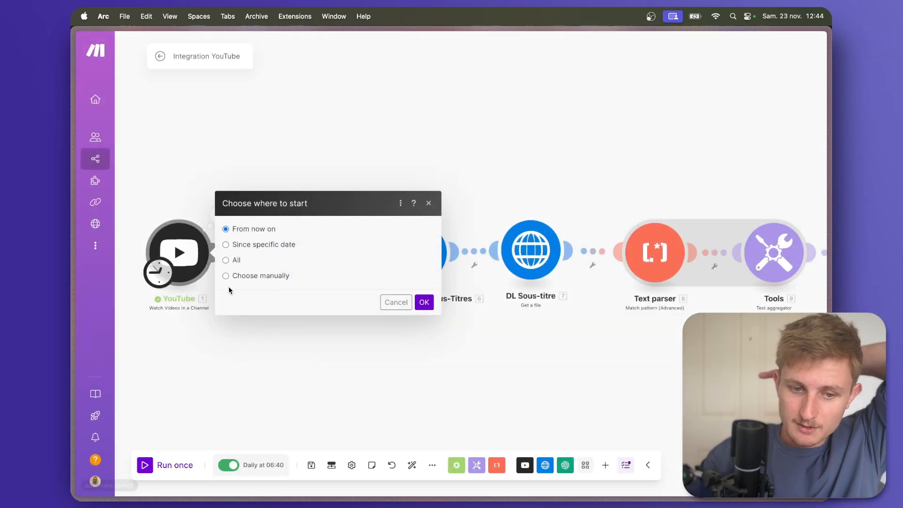
pyautogui.click(225, 276)
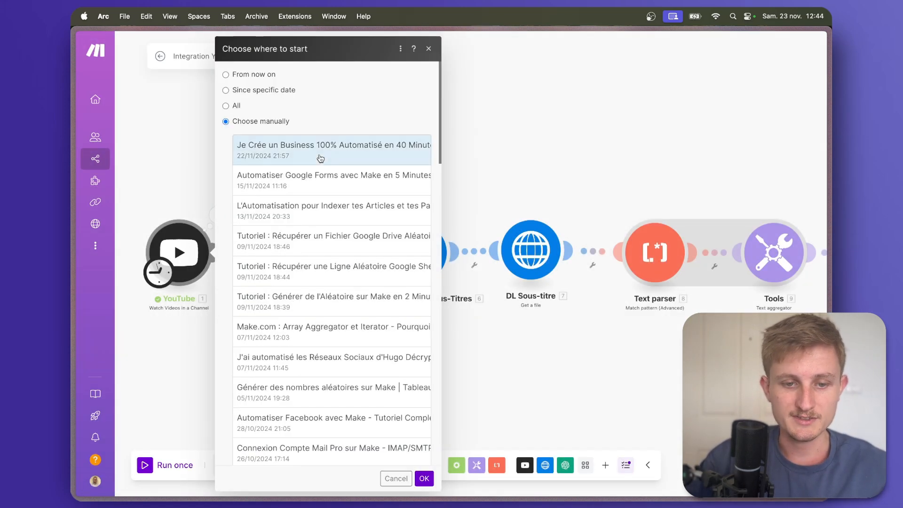
pyautogui.click(425, 478)
pyautogui.rightClick(174, 242)
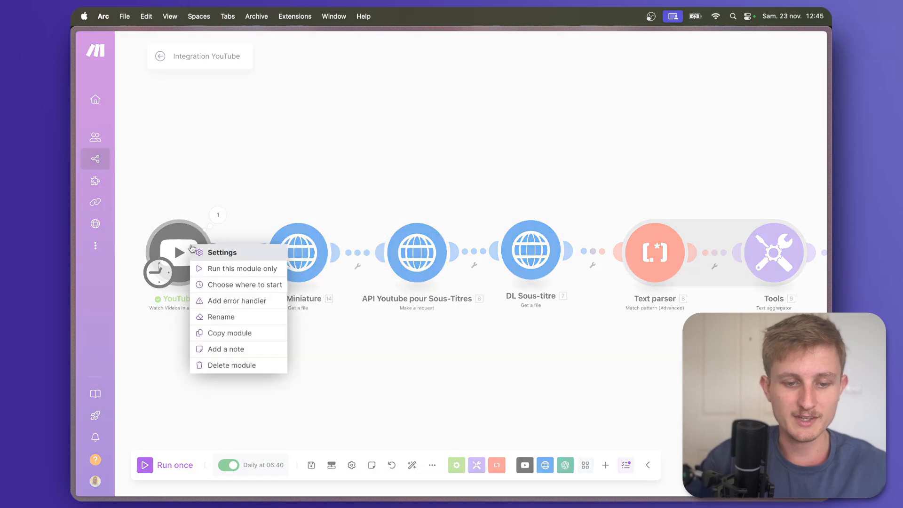
pyautogui.click(218, 271)
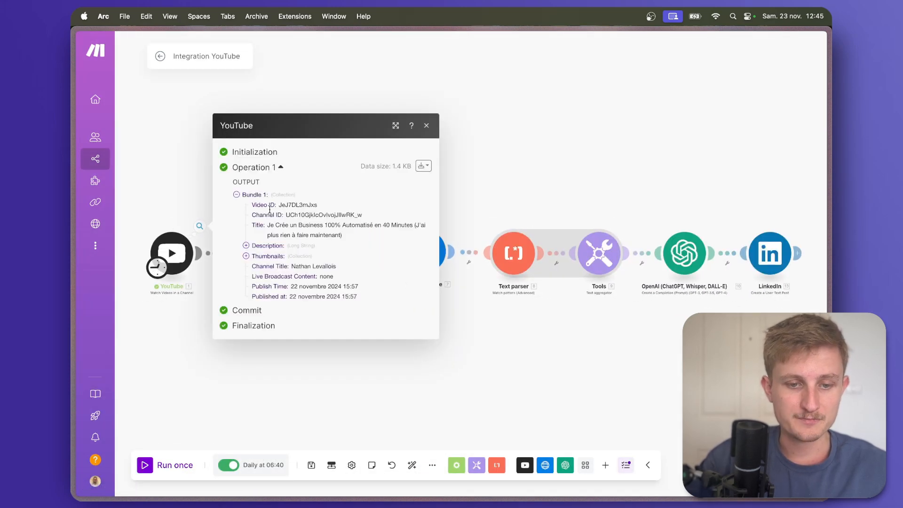
# Step: Inspect the YouTube output bundle, including the video title, the description and the Max Res thumbnail URL
pyautogui.moveTo(279, 205); pyautogui.dragTo(358, 236)
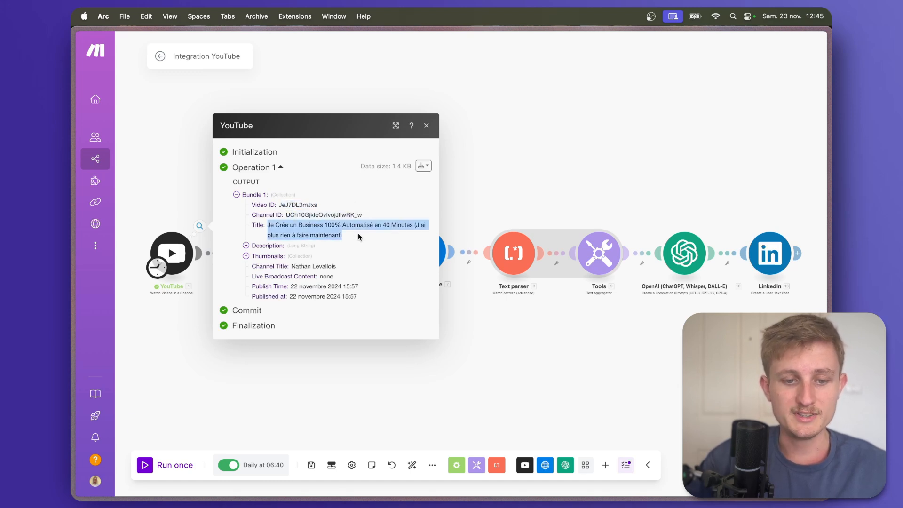
pyautogui.click(246, 245)
pyautogui.click(246, 169)
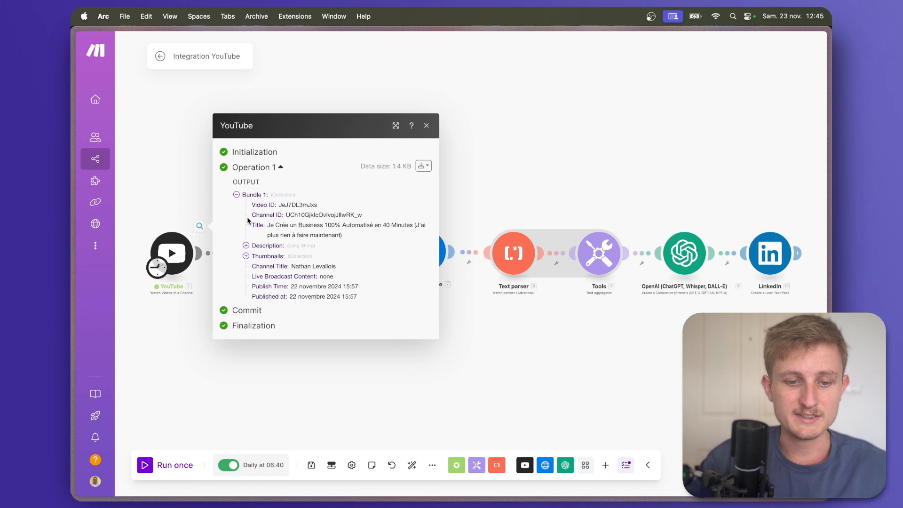
pyautogui.click(246, 257)
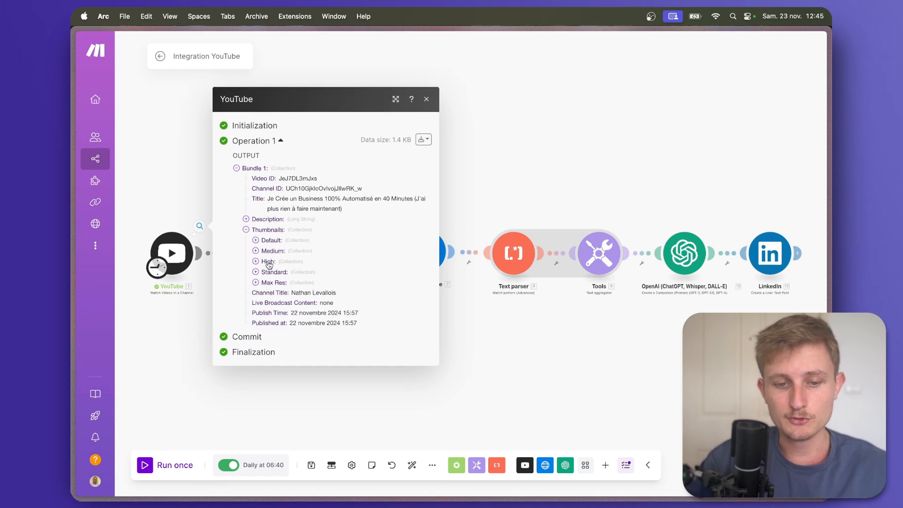
pyautogui.click(256, 283)
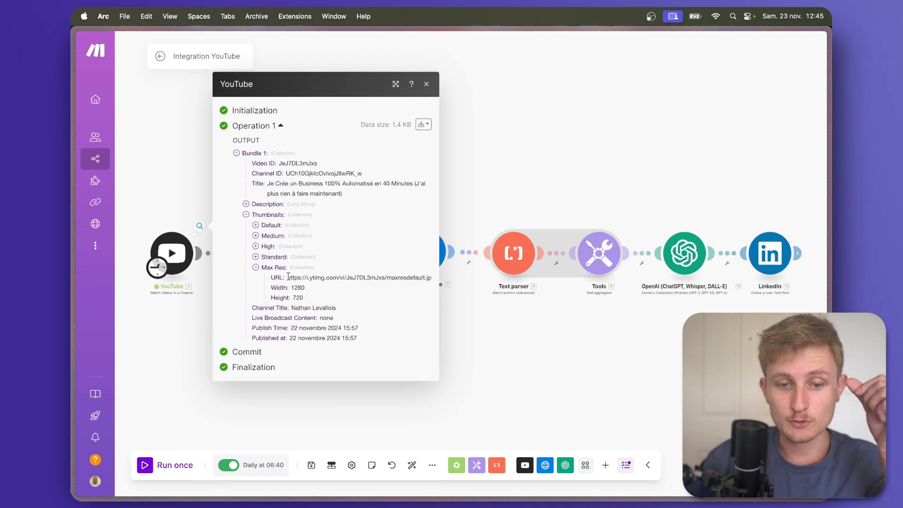
pyautogui.moveTo(287, 276); pyautogui.dragTo(429, 277)
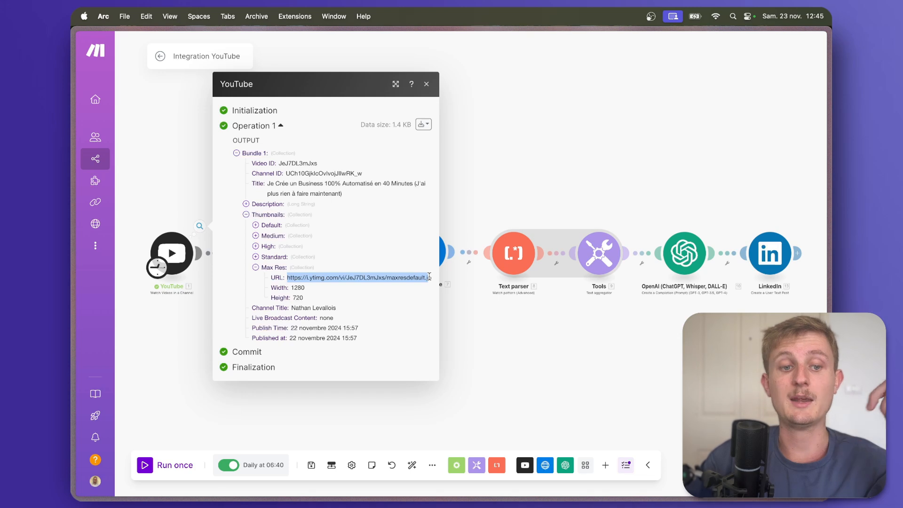
pyautogui.click(508, 345)
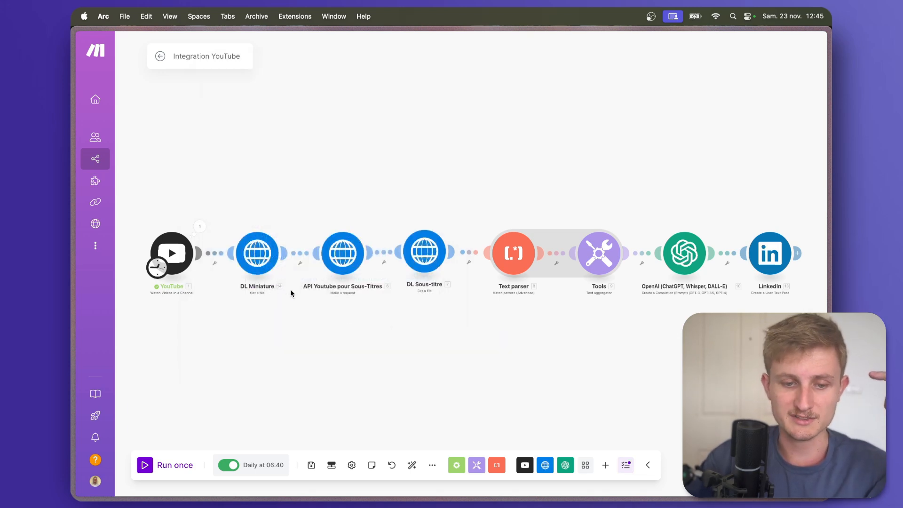
# Step: Examine how the DL Miniature module's URL is mapped to the YouTube Max Res thumbnail
pyautogui.click(253, 256)
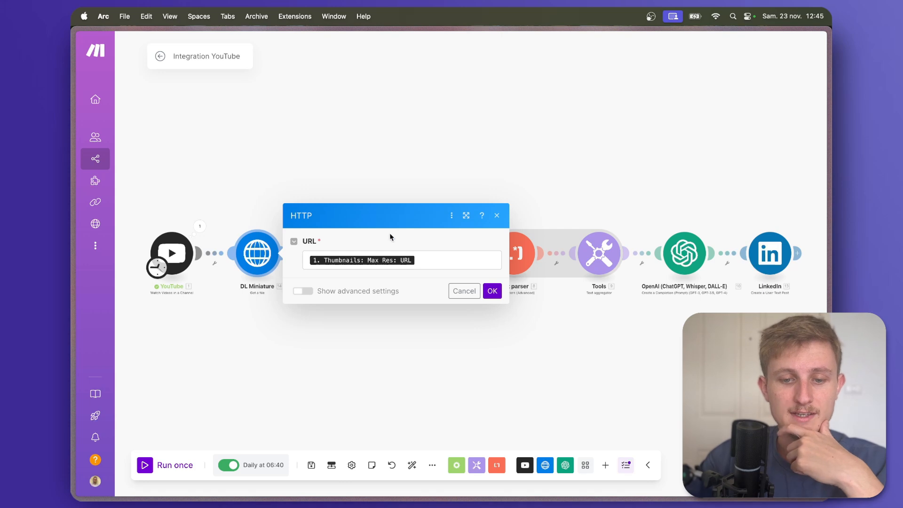
pyautogui.click(427, 258)
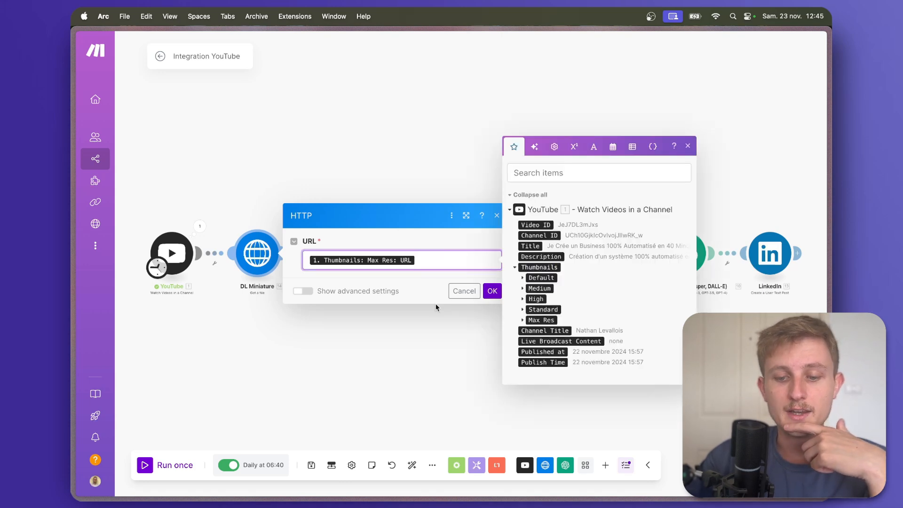
pyautogui.click(523, 321)
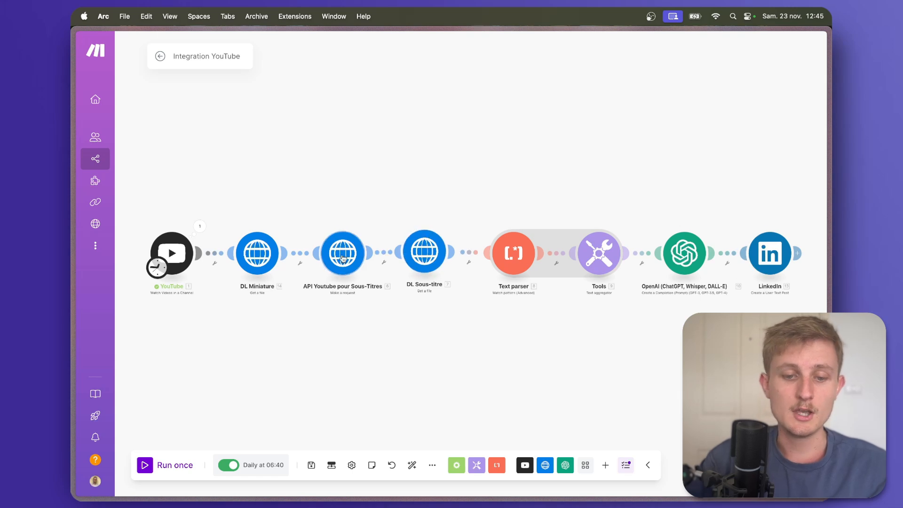
# Step: Open rapidapi.com in a new browser tab and sign in to the API marketplace
pyautogui.scroll(3, 342, 258)
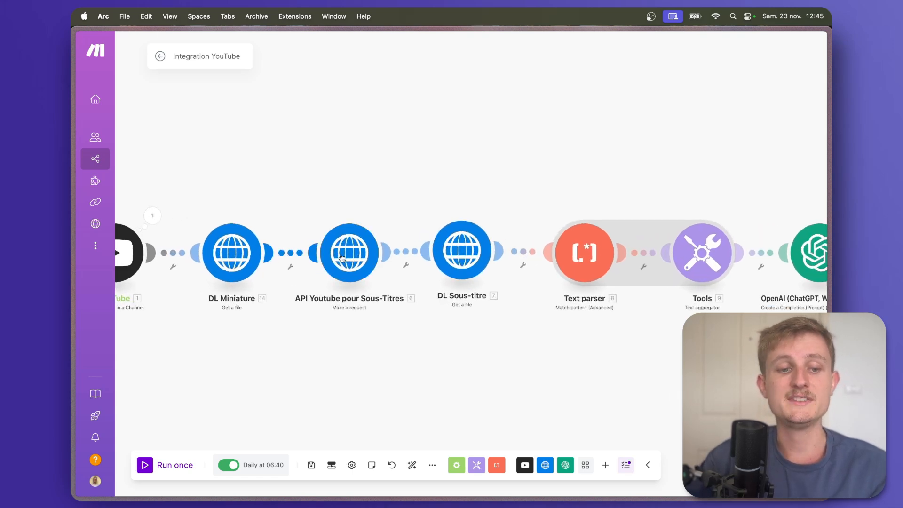
pyautogui.moveTo(86, 208)
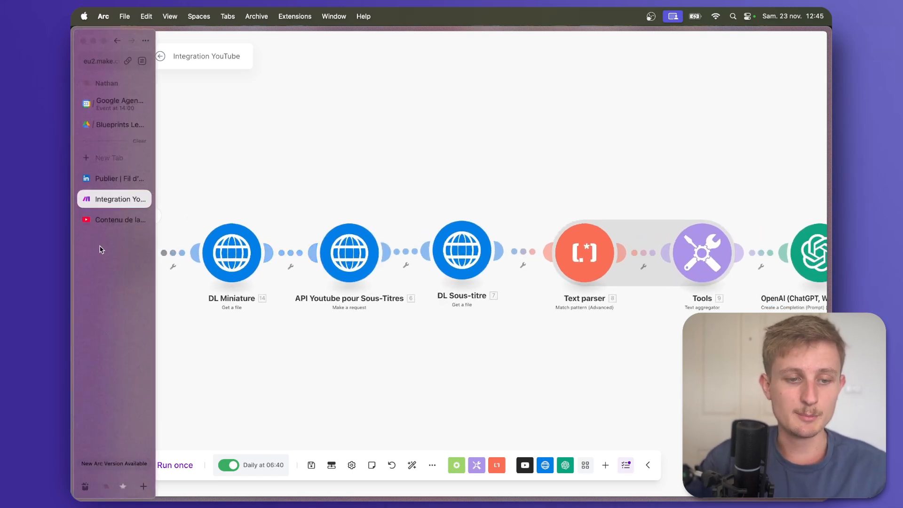
pyautogui.press('super+t')
pyautogui.write('rapid')
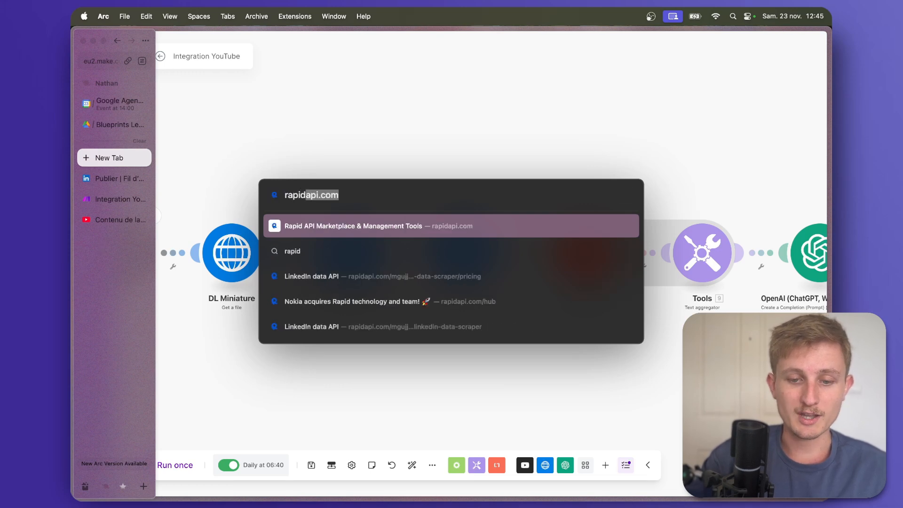
pyautogui.press('Return')
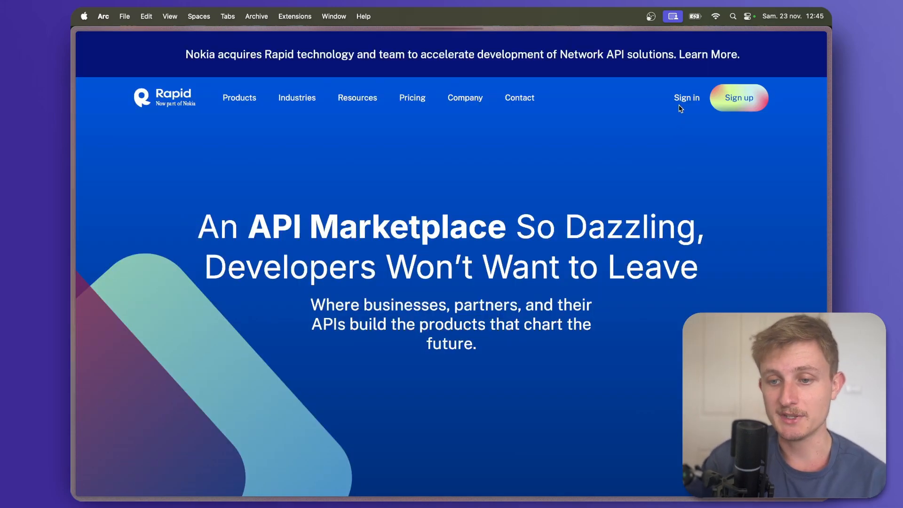
pyautogui.click(680, 102)
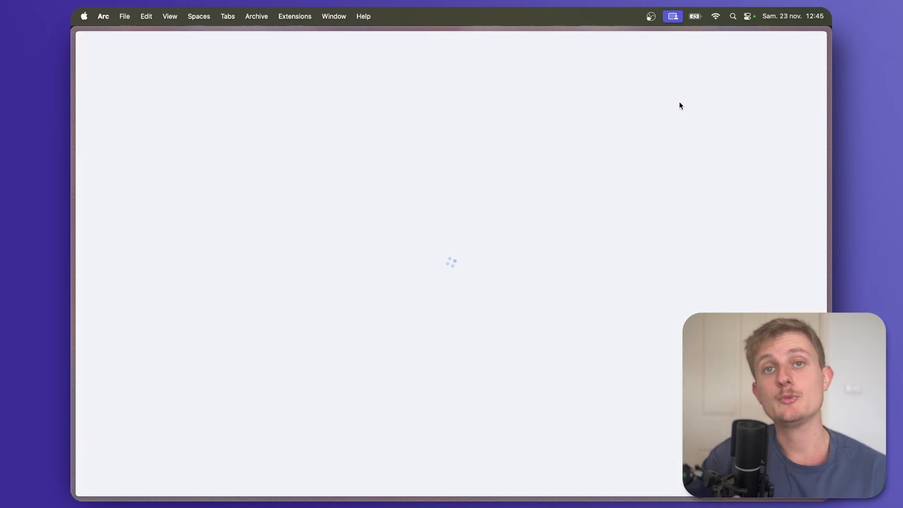
# Step: Search the marketplace for "youtube api" and open the YT-API listing by ytjar
pyautogui.press('super+k')
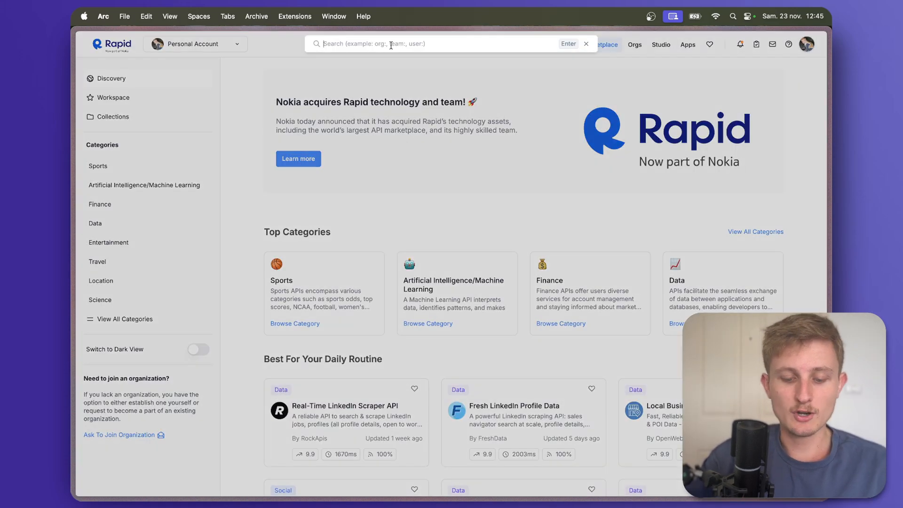
pyautogui.write('youtube api')
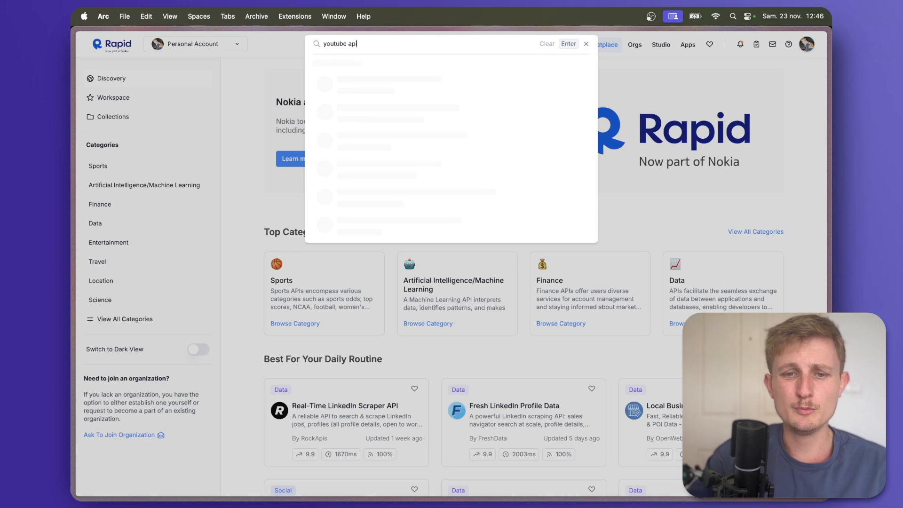
pyautogui.press('Return')
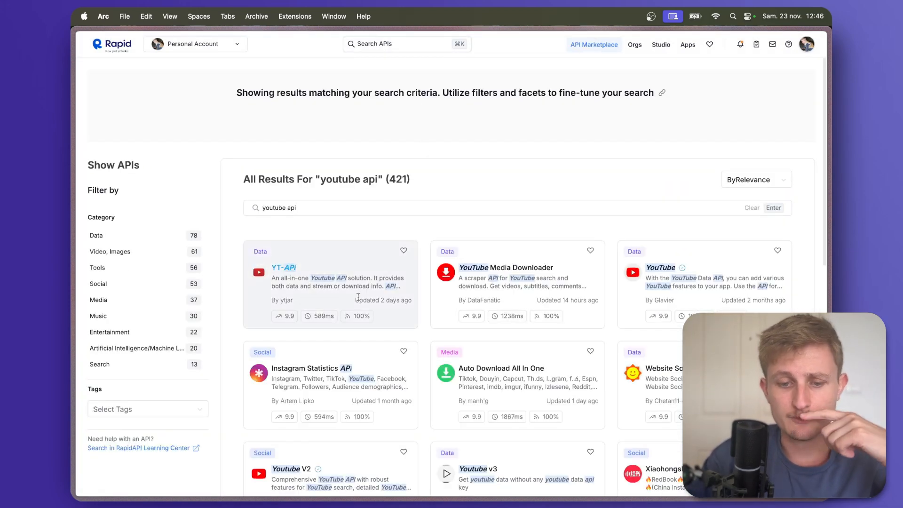
pyautogui.click(394, 303)
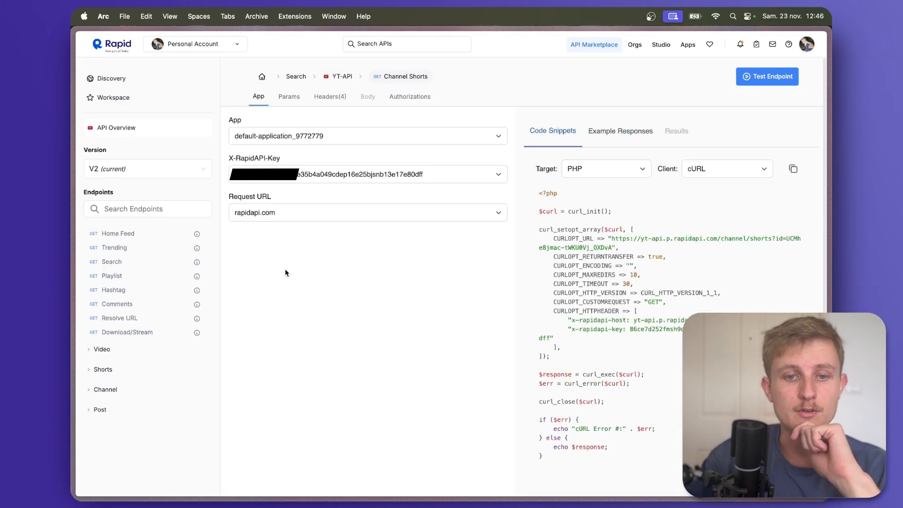
# Step: Open the Subtitles endpoint in YT-API's Video group, and open the API Youtube pour Sous-Titres module's settings in the Make scenario
pyautogui.click(114, 350)
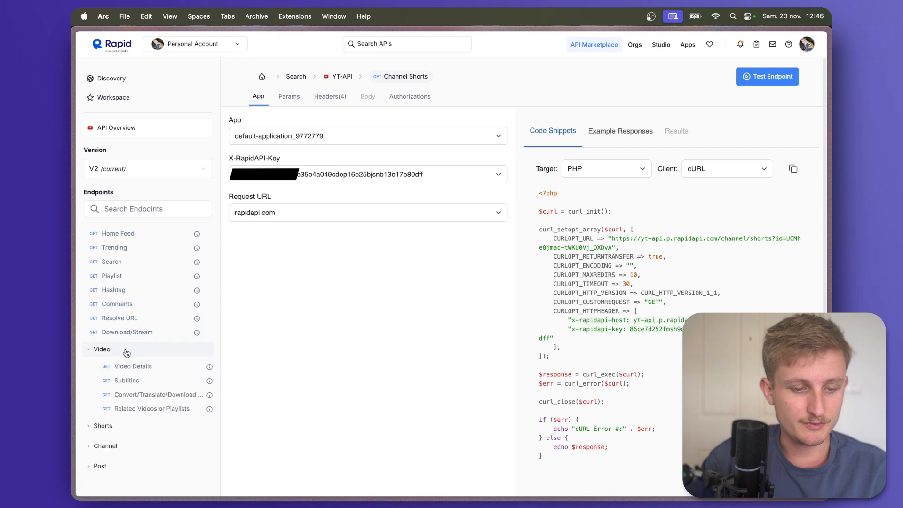
pyautogui.click(136, 382)
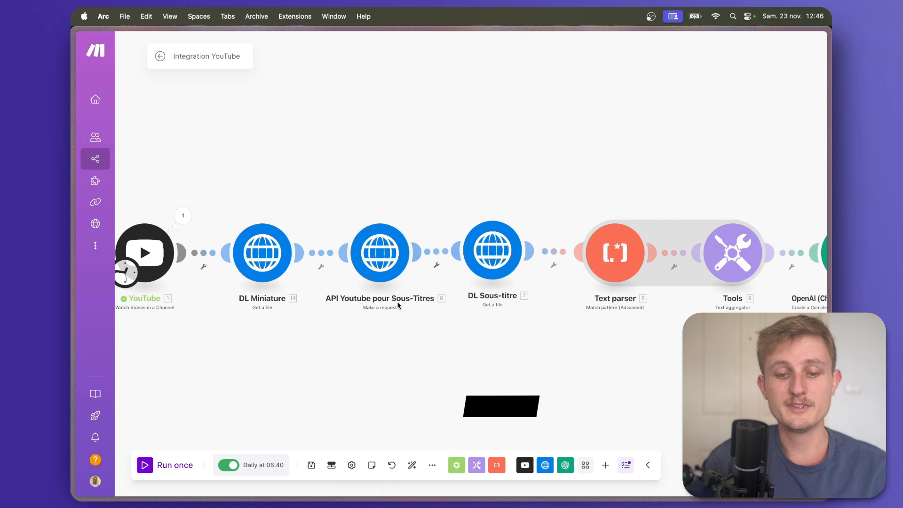
pyautogui.click(376, 251)
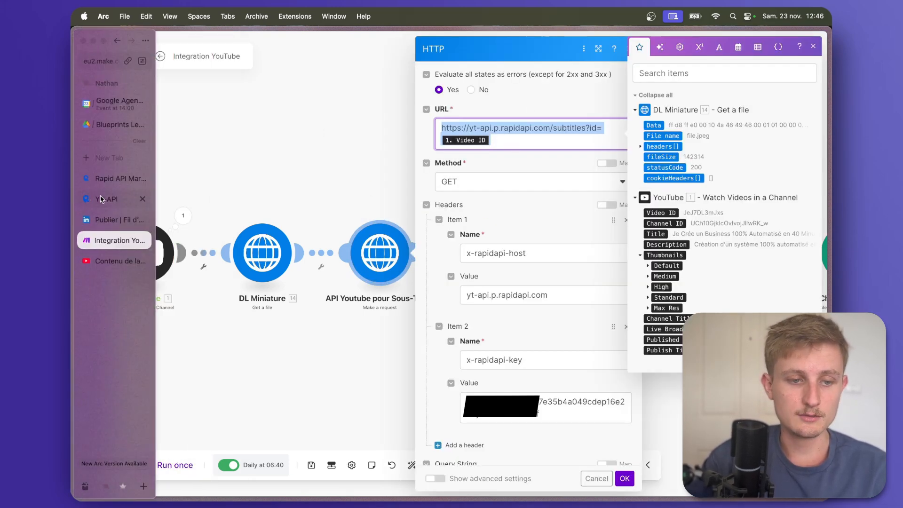
# Step: Back on the YT-API page, examine the request URL in the Subtitles endpoint's PHP cURL code snippet
pyautogui.click(108, 199)
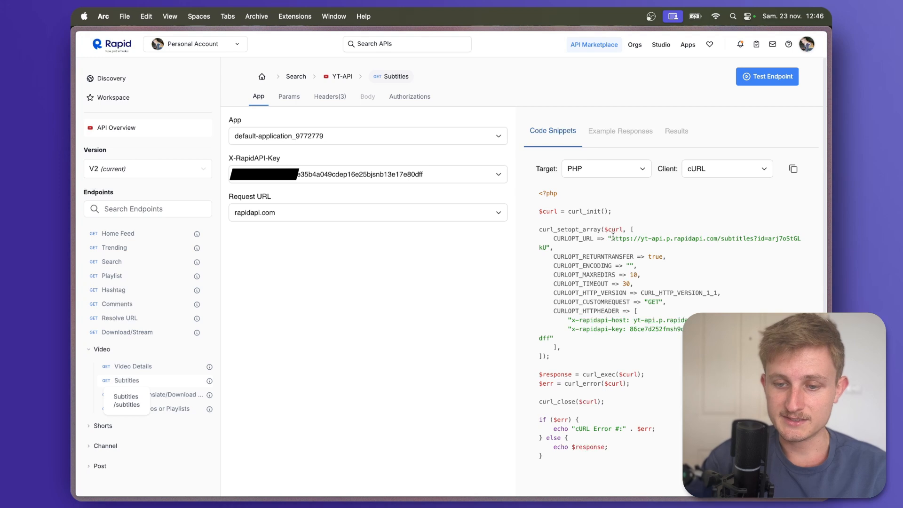
pyautogui.moveTo(613, 237); pyautogui.dragTo(547, 248)
pyautogui.click(610, 170)
pyautogui.click(610, 170)
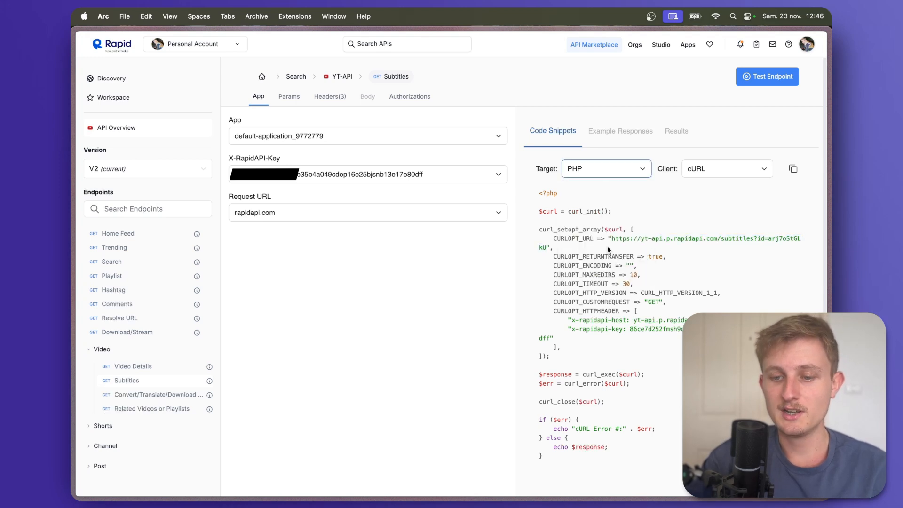
pyautogui.moveTo(612, 238); pyautogui.dragTo(552, 245)
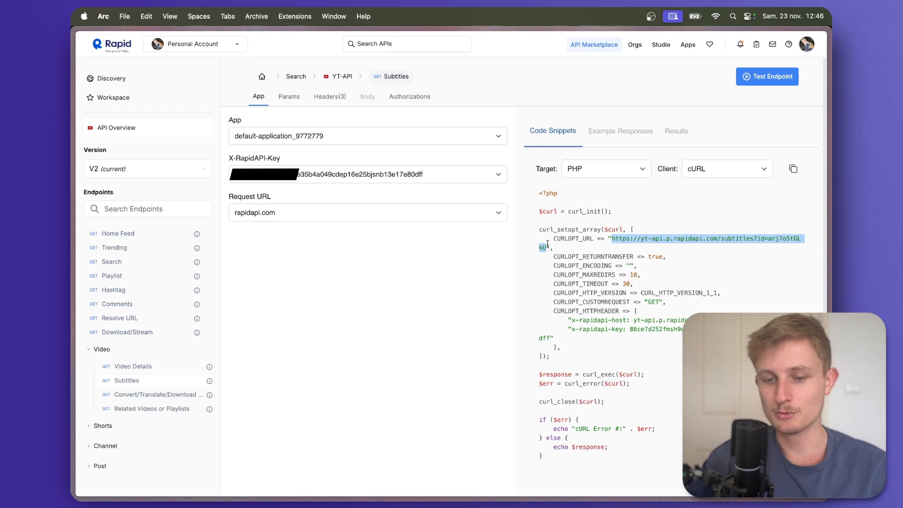
pyautogui.click(620, 247)
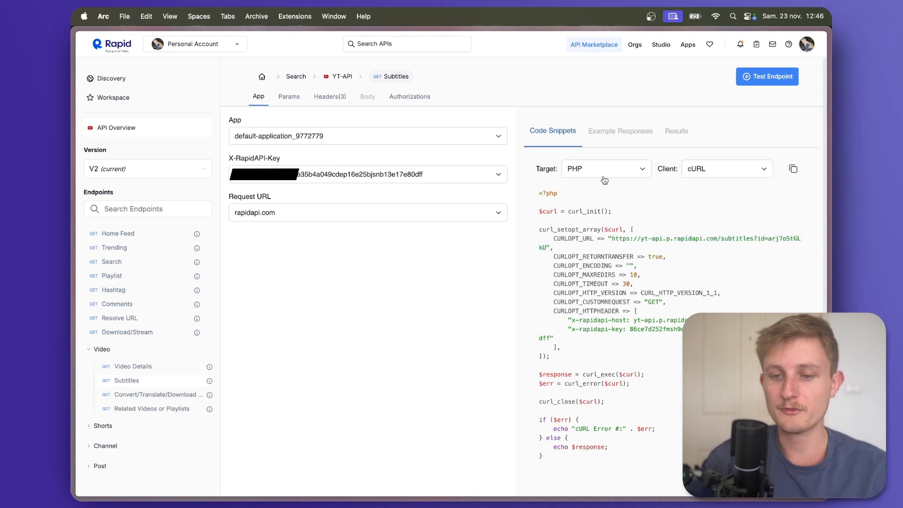
pyautogui.moveTo(611, 238); pyautogui.dragTo(546, 245)
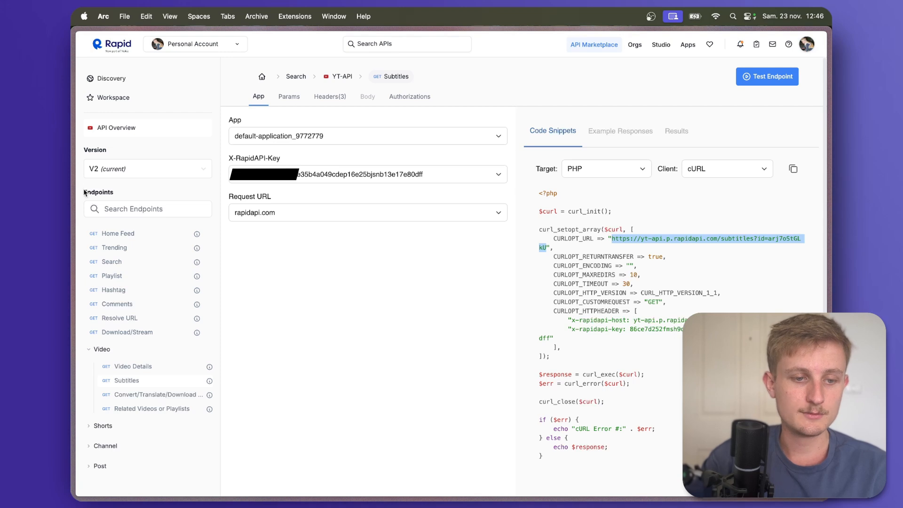
# Step: Compare the video ID ending the snippet's subtitles URL with the Video ID variable in the Make HTTP module's URL
pyautogui.moveTo(78, 197)
pyautogui.click(118, 236)
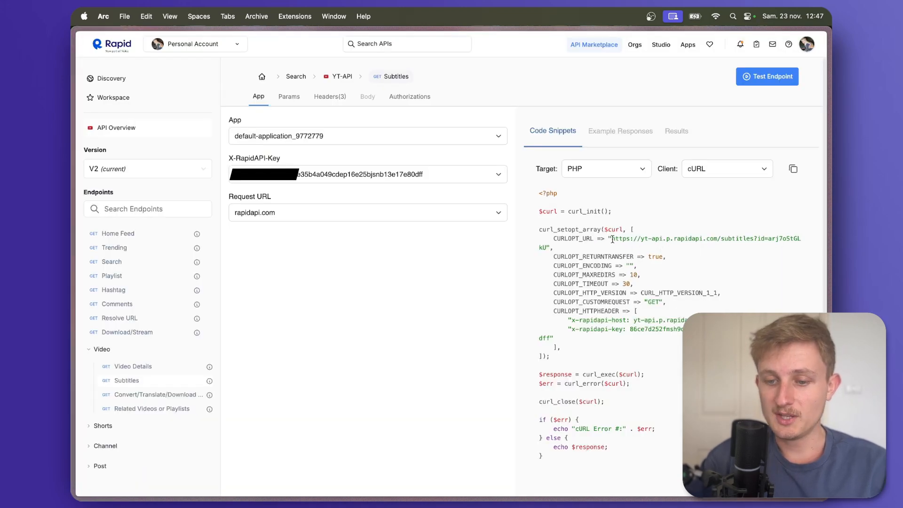
pyautogui.moveTo(612, 239); pyautogui.dragTo(545, 248)
pyautogui.click(766, 240)
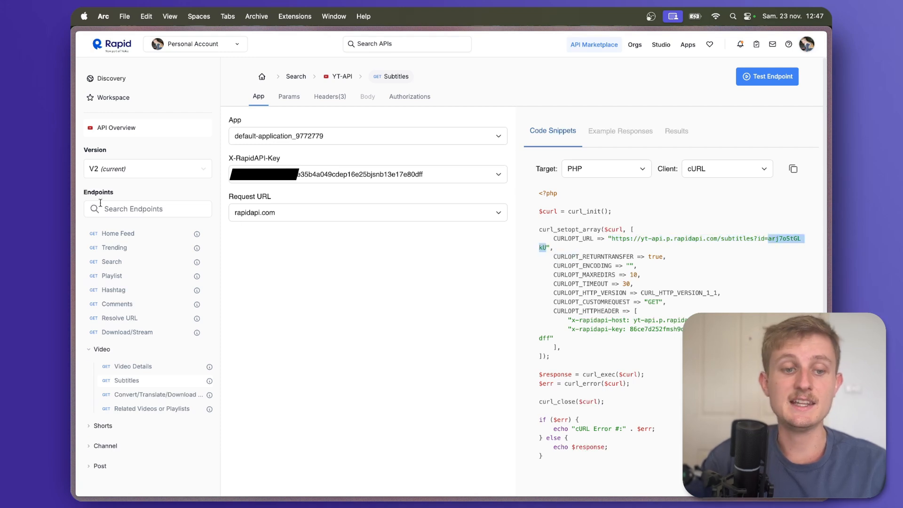
pyautogui.moveTo(75, 205)
pyautogui.click(119, 244)
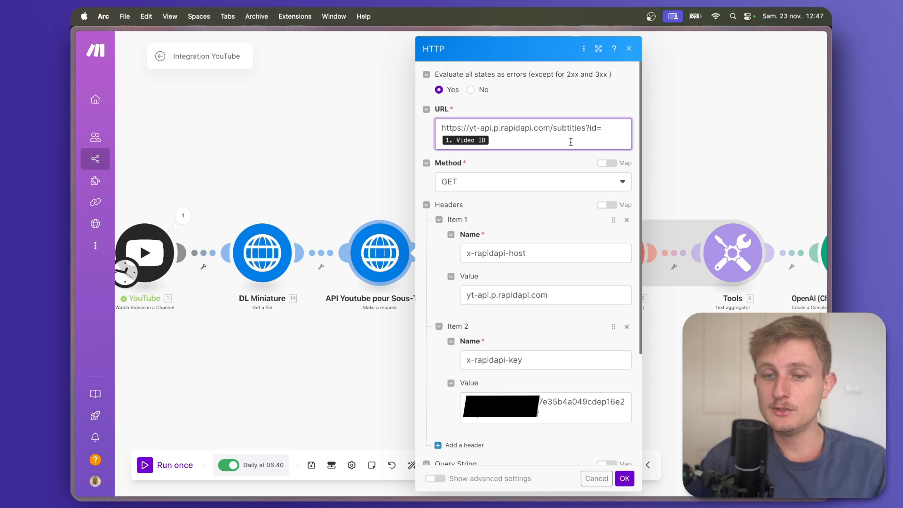
pyautogui.click(551, 142)
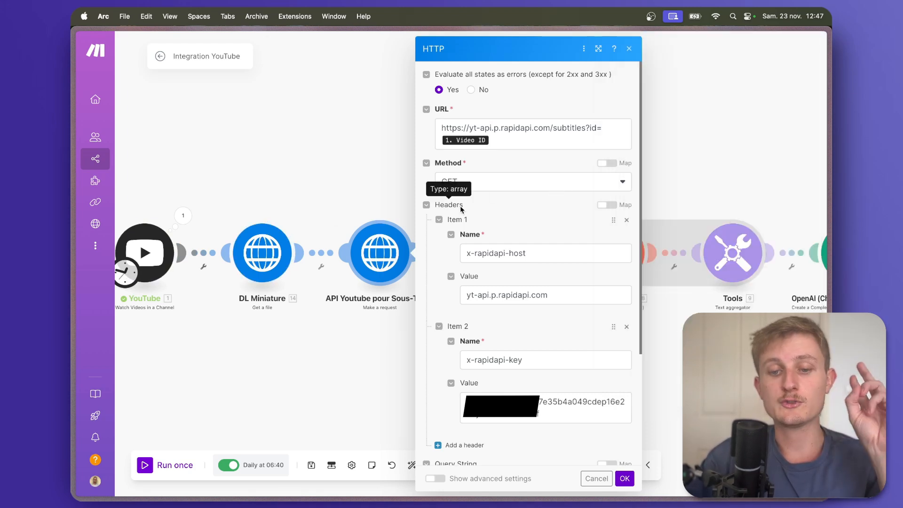
# Step: Examine the HTTP module's x-rapidapi-host and x-rapidapi-key headers and their values
pyautogui.moveTo(531, 250); pyautogui.dragTo(465, 249)
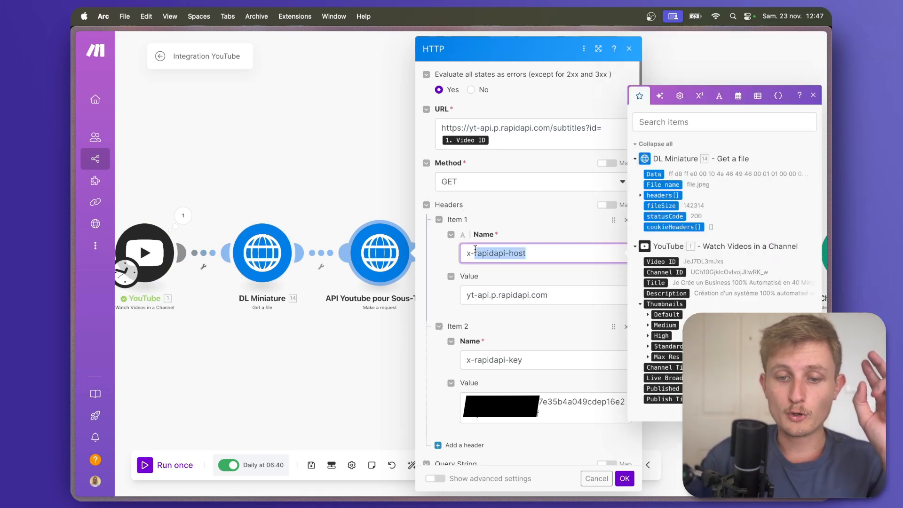
pyautogui.click(552, 295)
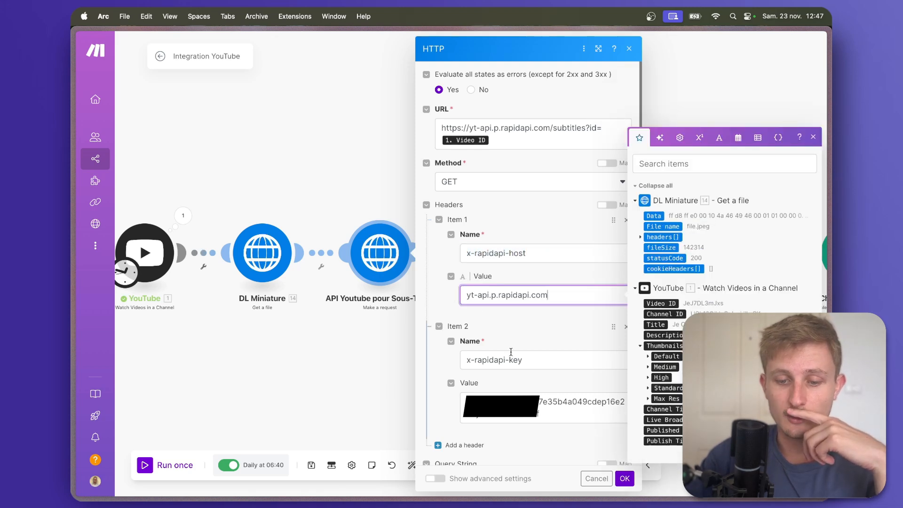
pyautogui.moveTo(530, 358); pyautogui.dragTo(465, 358)
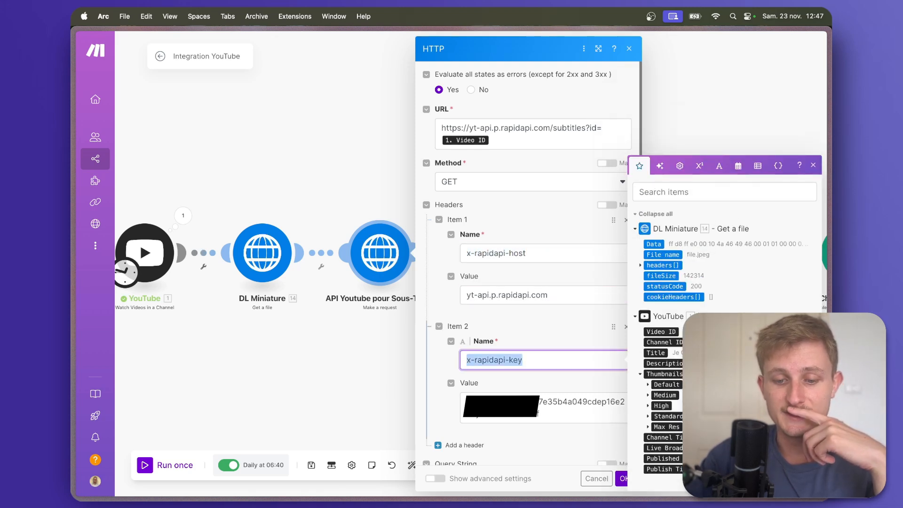
pyautogui.moveTo(554, 417); pyautogui.dragTo(458, 406)
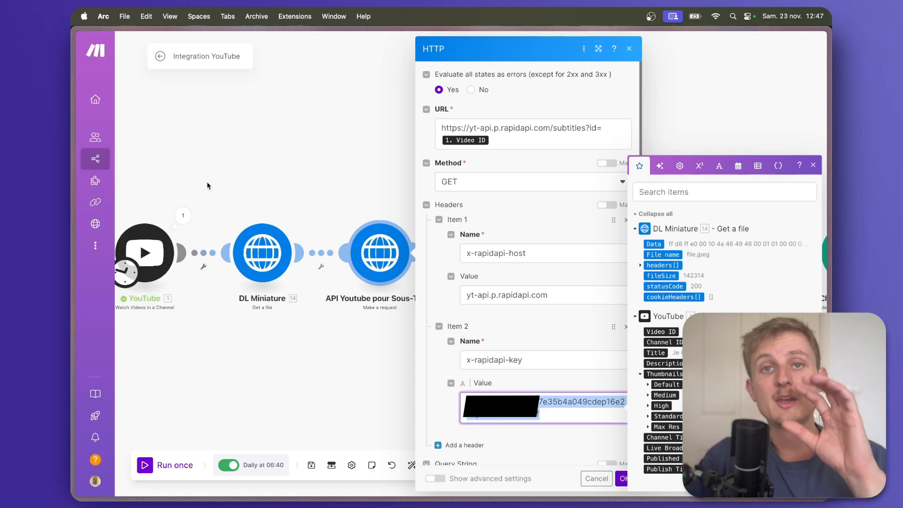
# Step: Switch to the YT-API page and review the request limits of its Basic plan on the pricing page
pyautogui.moveTo(111, 183)
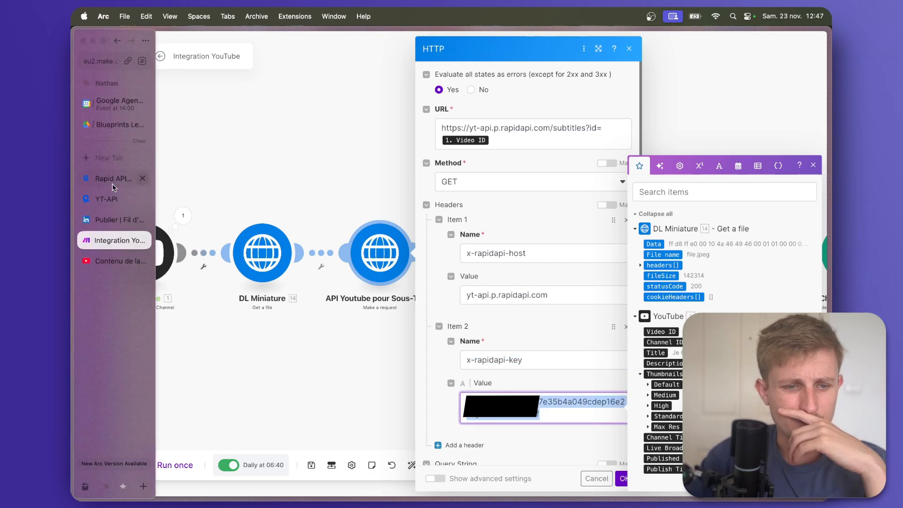
pyautogui.click(122, 201)
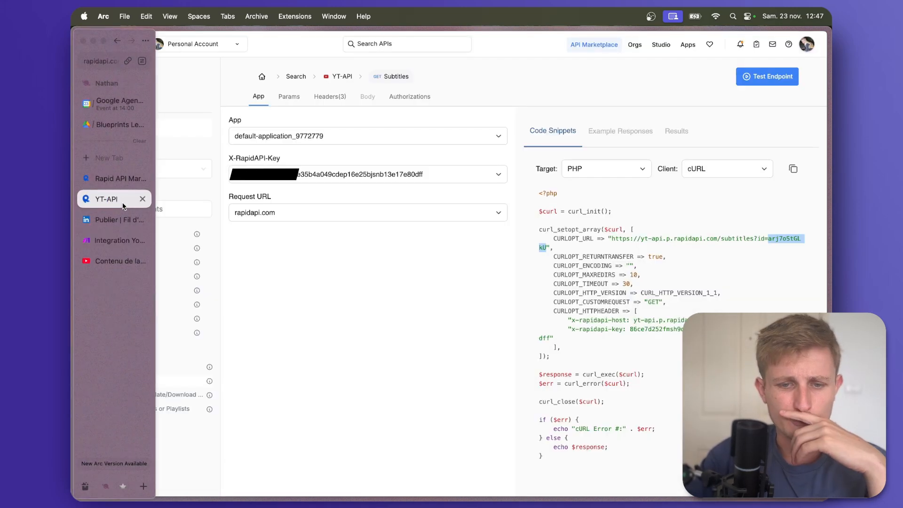
pyautogui.click(347, 77)
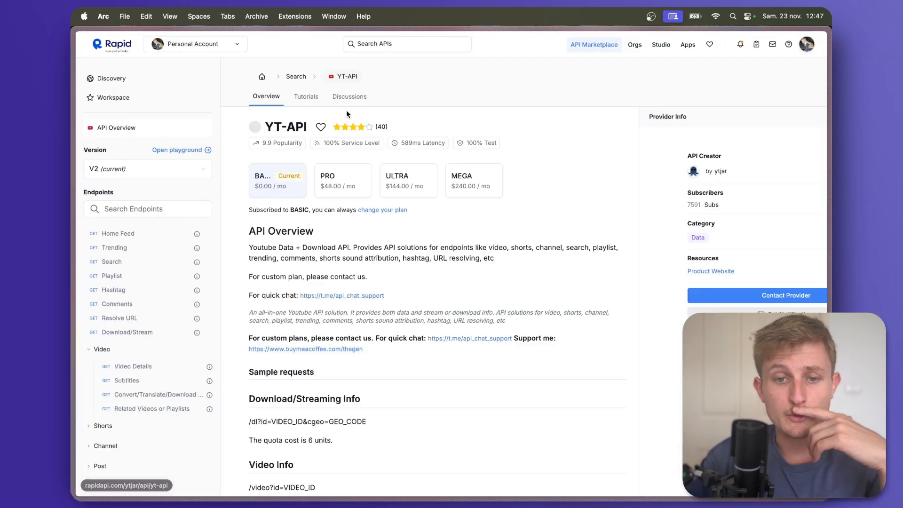
pyautogui.click(288, 185)
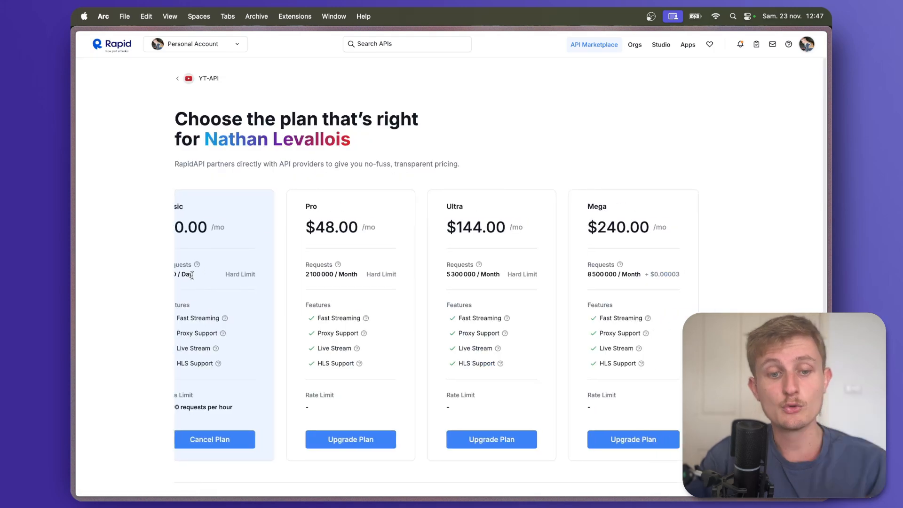
pyautogui.click(205, 79)
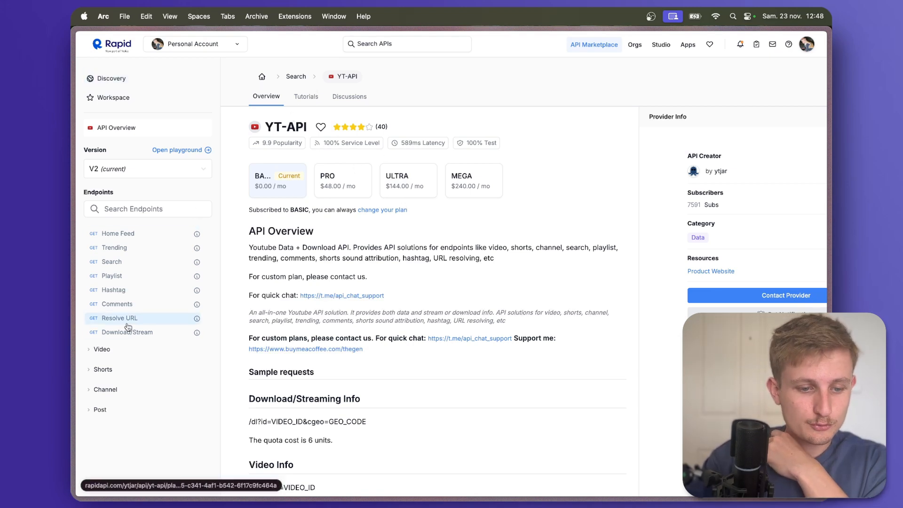
# Step: Reopen YT-API's Subtitles endpoint and locate the x-rapidapi-host and x-rapidapi-key header lines in the PHP snippet
pyautogui.click(107, 350)
pyautogui.click(134, 381)
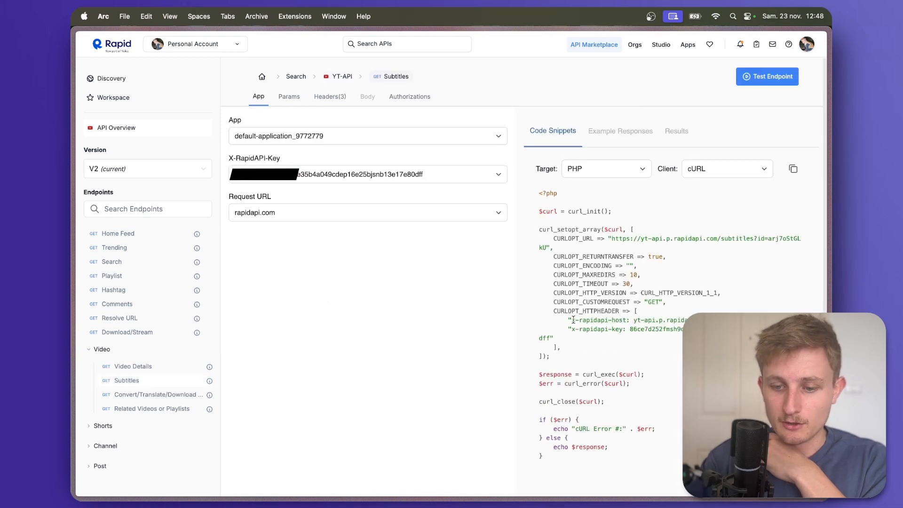
pyautogui.moveTo(571, 320); pyautogui.dragTo(687, 320)
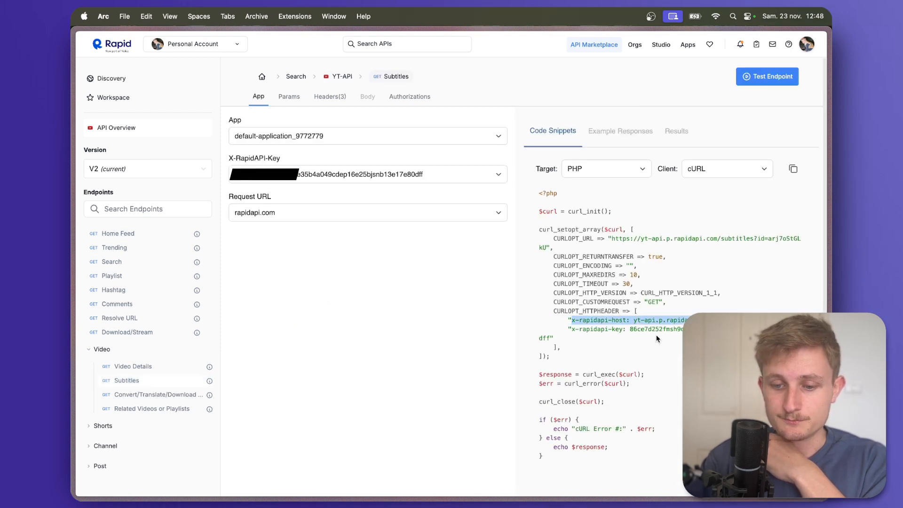
pyautogui.moveTo(571, 330); pyautogui.dragTo(705, 338)
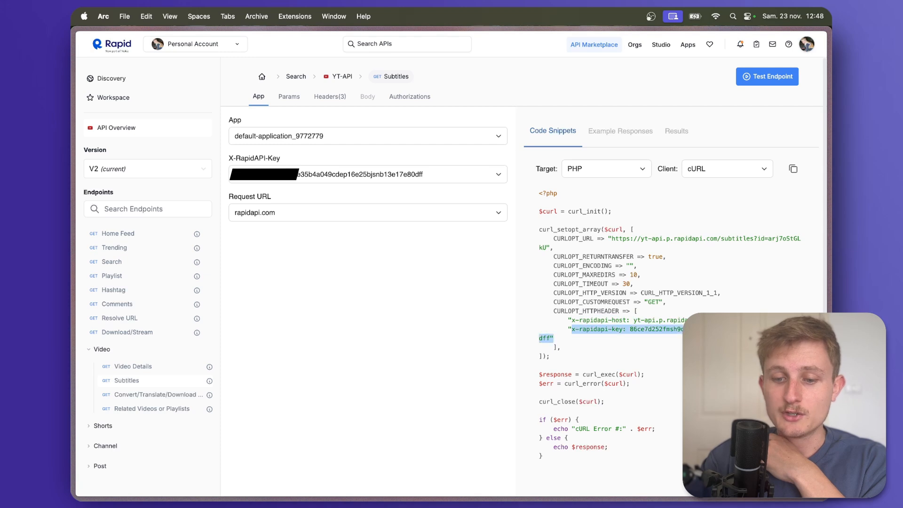
# Step: Return to the HTTP module in Make, check its Parse response option, and confirm the module settings
pyautogui.click(706, 338)
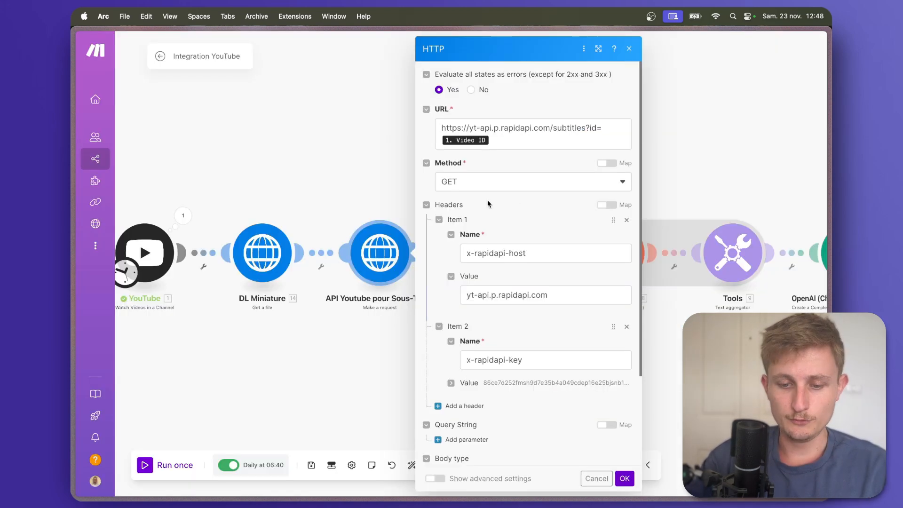
pyautogui.scroll(-3, 527, 414)
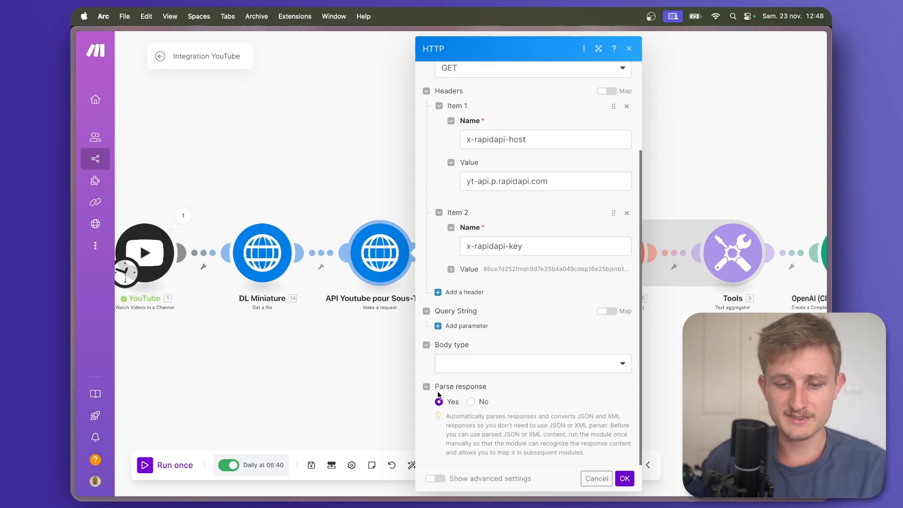
pyautogui.click(623, 479)
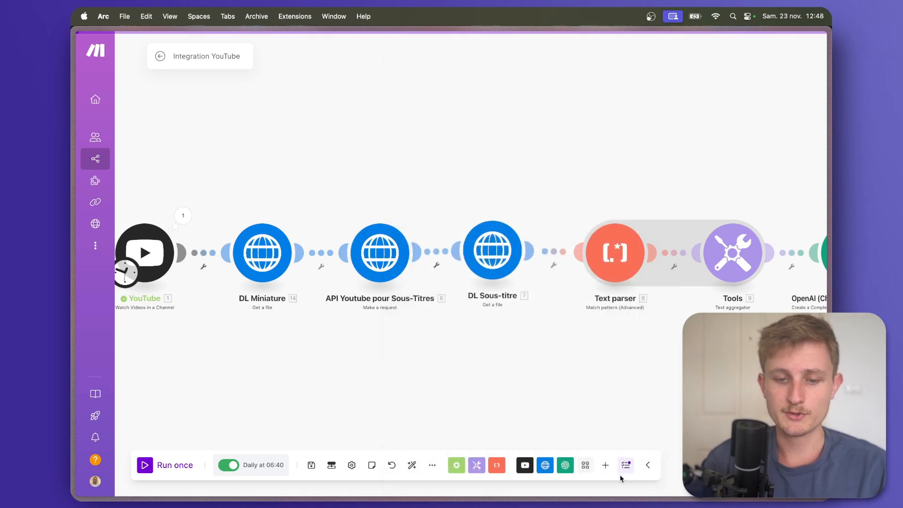
# Step: Unlink DL Sous-titre from the API Youtube pour Sous-Titres module, and run the scenario after choosing where the YouTube module starts
pyautogui.moveTo(420, 253); pyautogui.dragTo(452, 272)
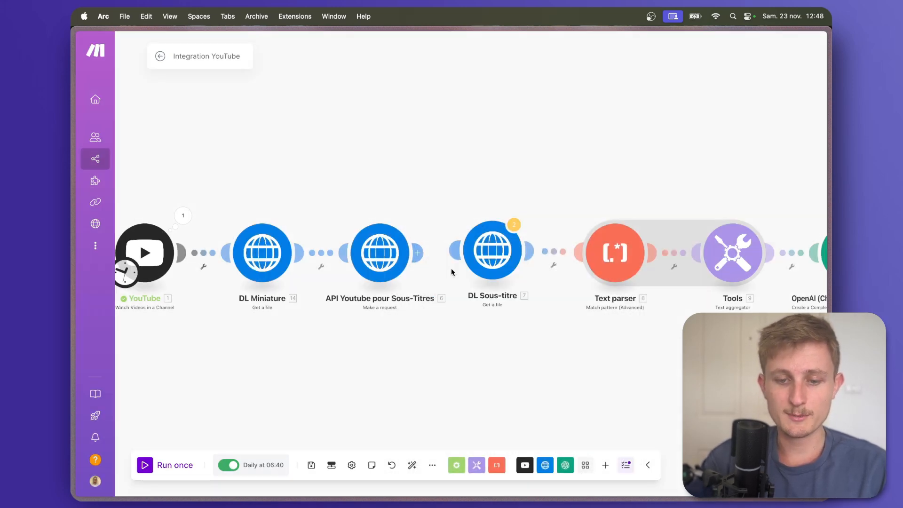
pyautogui.click(145, 466)
pyautogui.rightClick(173, 253)
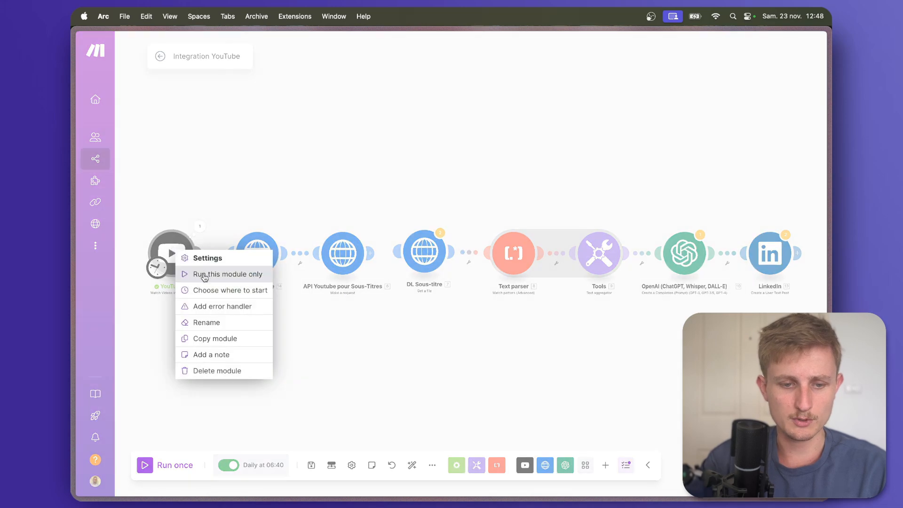
pyautogui.click(207, 289)
pyautogui.click(243, 276)
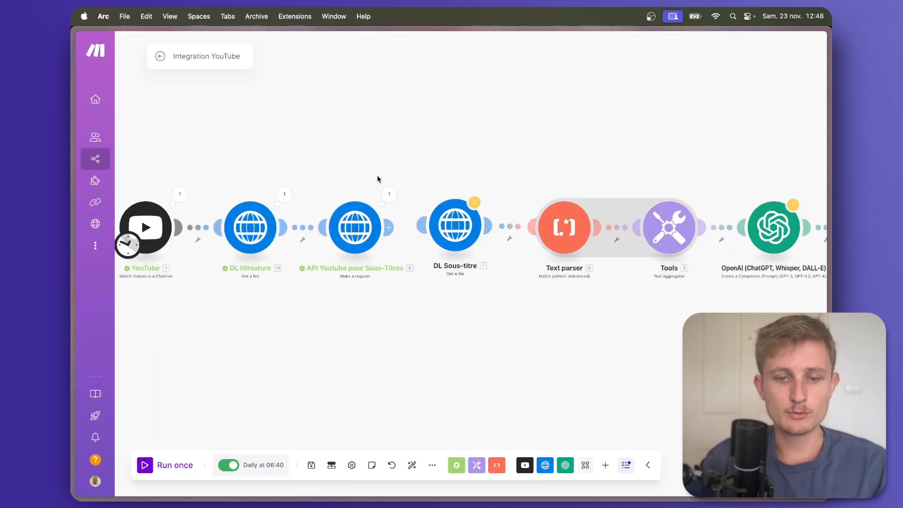
# Step: Inspect the API Youtube pour Sous-Titres module's output, expanding Data and its subtitles array to find the subtitle URL
pyautogui.click(389, 194)
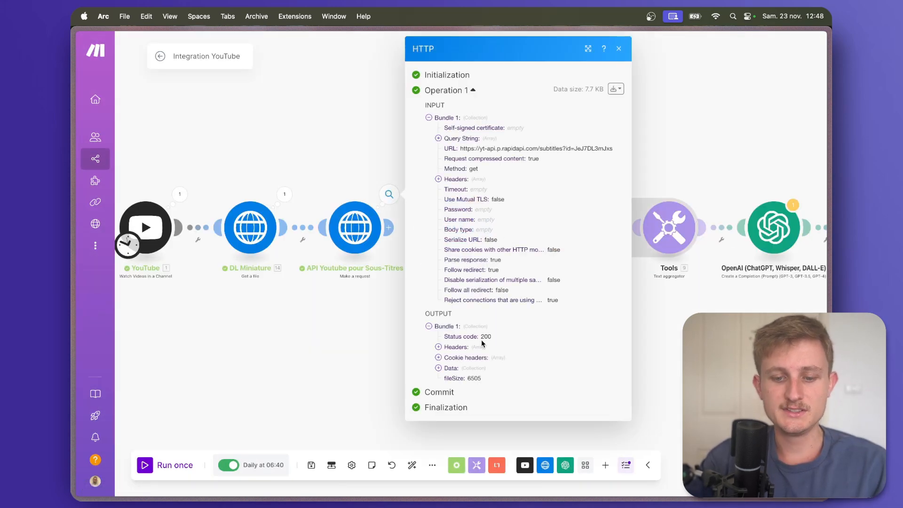
pyautogui.click(441, 368)
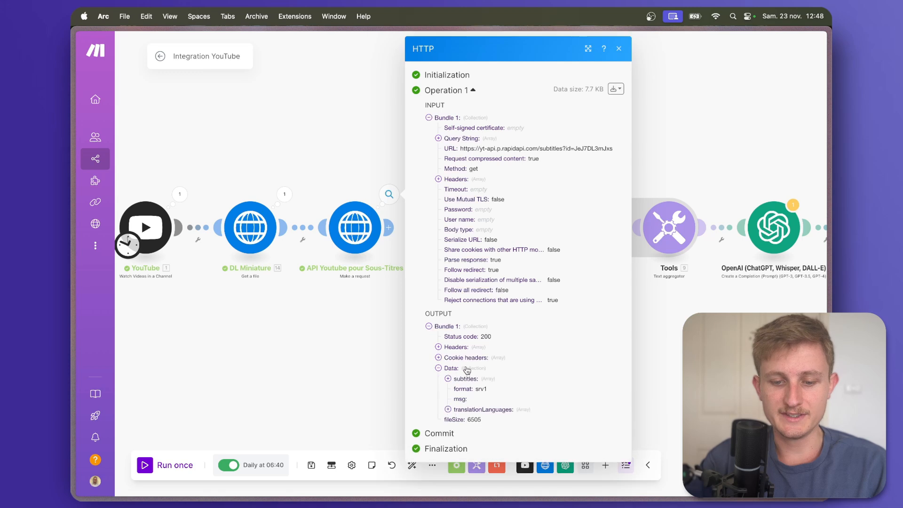
pyautogui.click(458, 390)
pyautogui.scroll(-2, 489, 390)
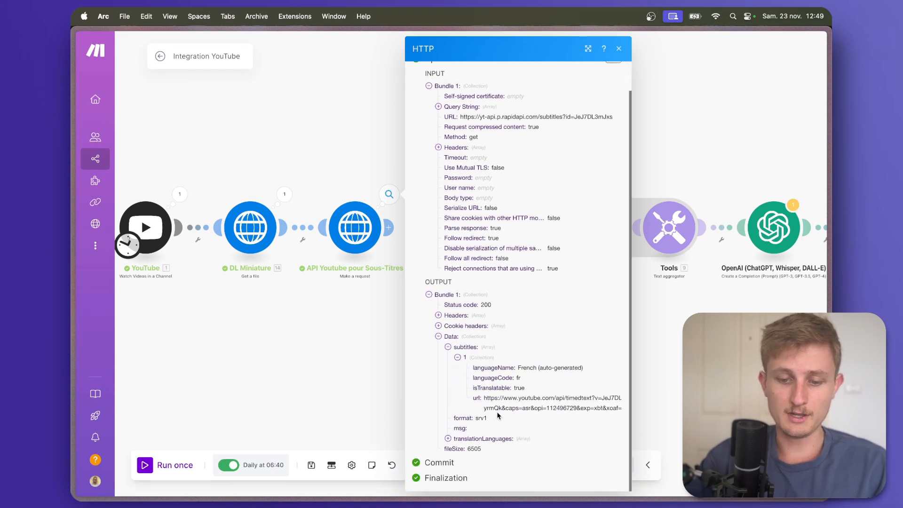
# Step: Copy the subtitle url from the API Youtube pour Sous-Titres output and open it in a new browser tab
pyautogui.moveTo(485, 398); pyautogui.dragTo(525, 398)
pyautogui.click(588, 48)
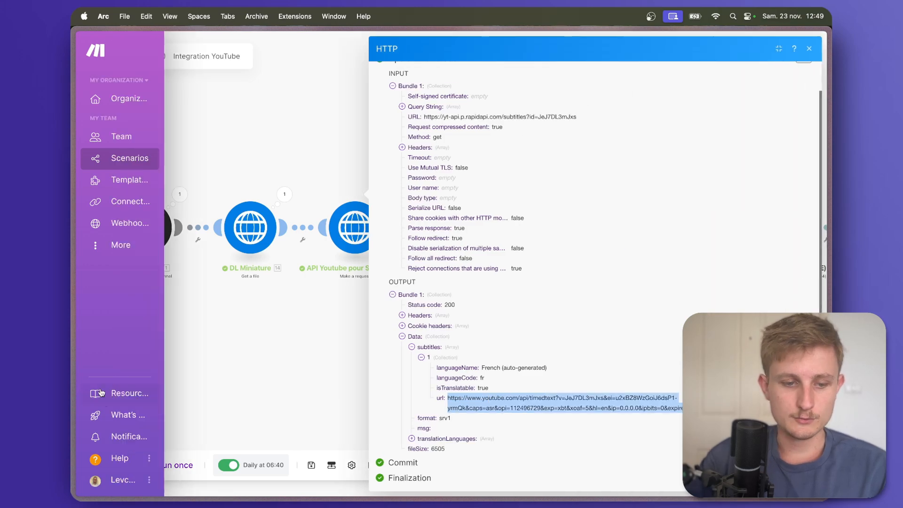
pyautogui.press('super+t')
pyautogui.press('super+v')
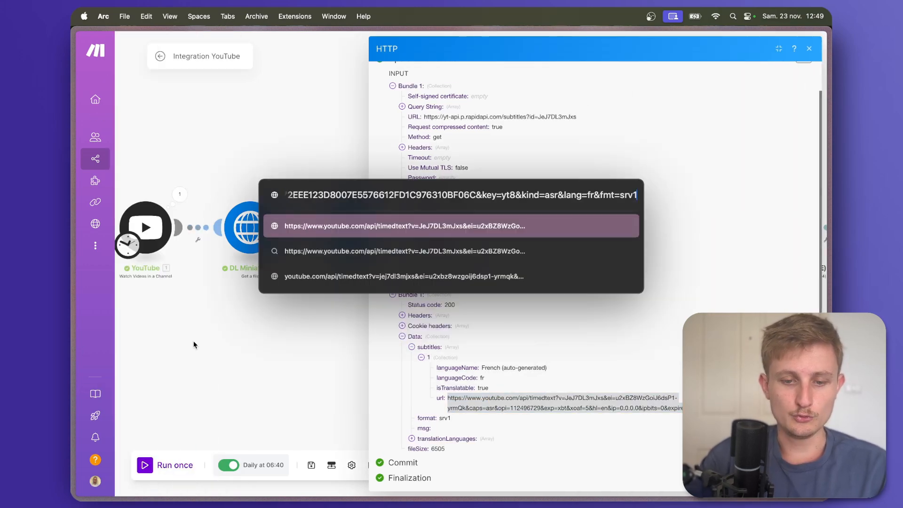
pyautogui.press('Return')
# Step: Examine the transcript XML, comparing the start and duration attributes with the spoken text in each line, and return to Make
pyautogui.scroll(-20, 301, 206)
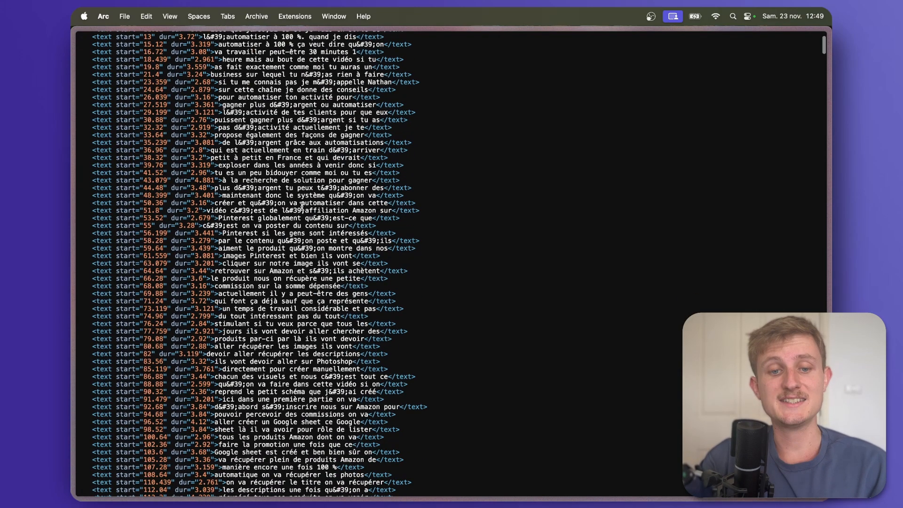
pyautogui.scroll(20, 301, 206)
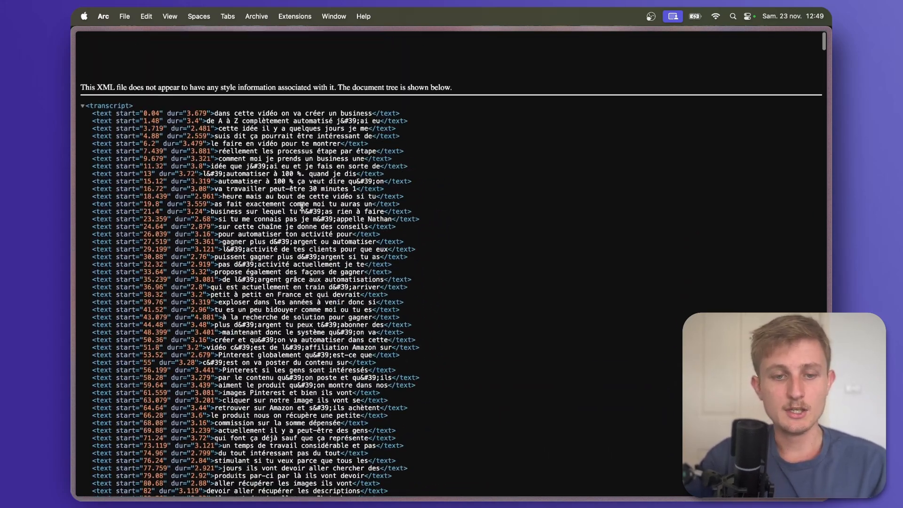
pyautogui.moveTo(94, 67); pyautogui.dragTo(208, 63)
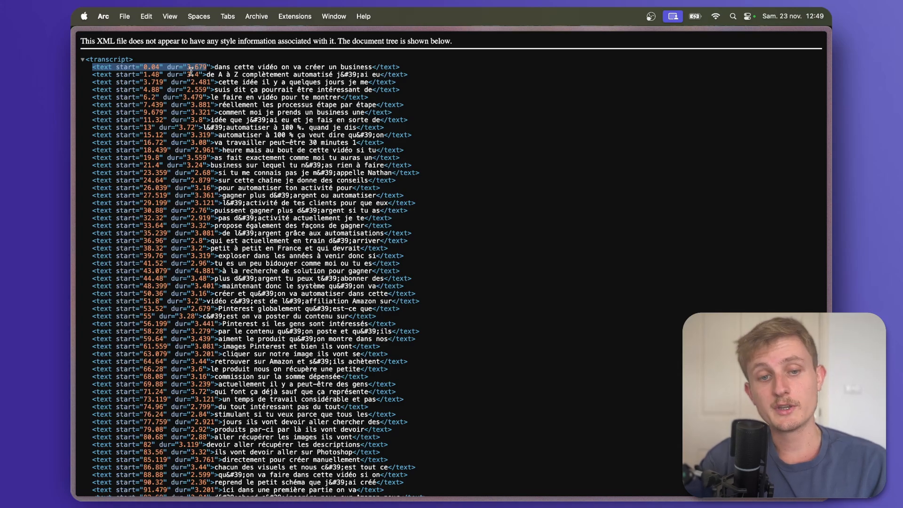
pyautogui.moveTo(215, 67); pyautogui.dragTo(367, 65)
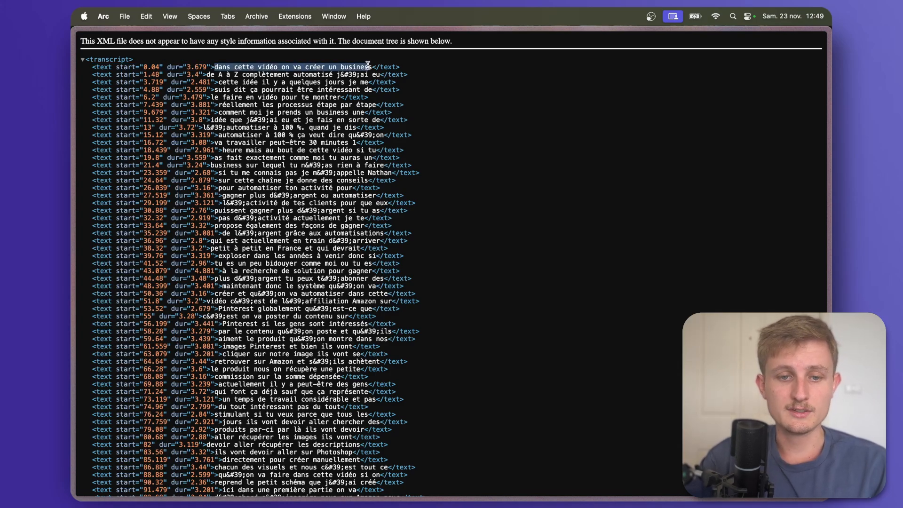
pyautogui.scroll(-20, 309, 214)
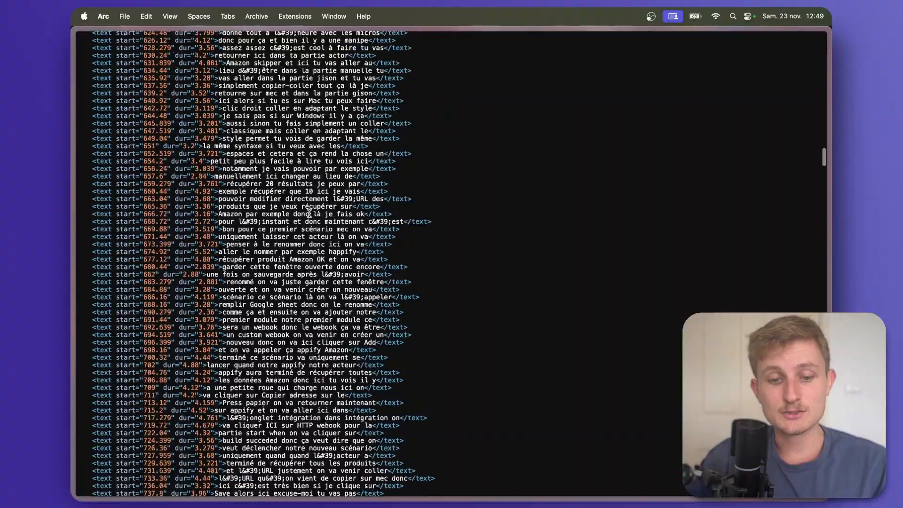
pyautogui.scroll(-20, 309, 214)
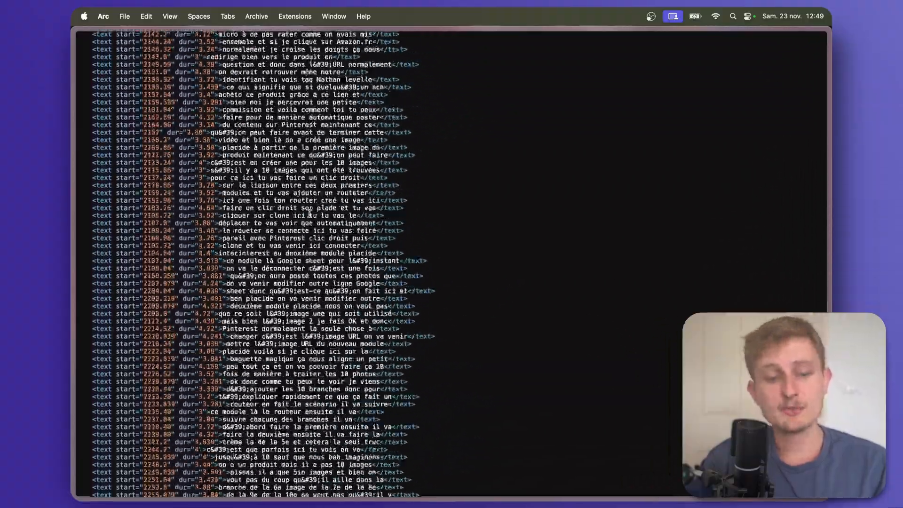
pyautogui.scroll(20, 309, 214)
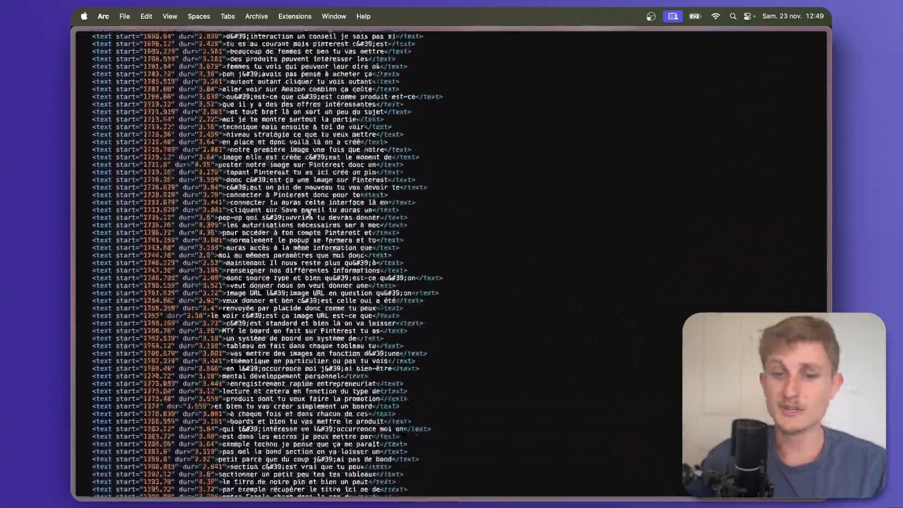
pyautogui.scroll(20, 309, 214)
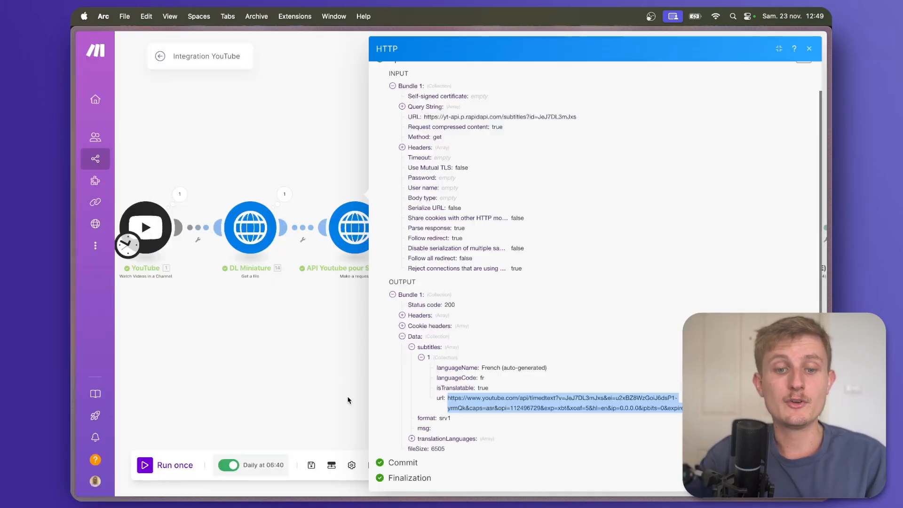
# Step: Close the module output and relink DL Sous-titre to the API Youtube pour Sous-Titres module
pyautogui.click(350, 377)
pyautogui.moveTo(353, 377); pyautogui.dragTo(278, 377)
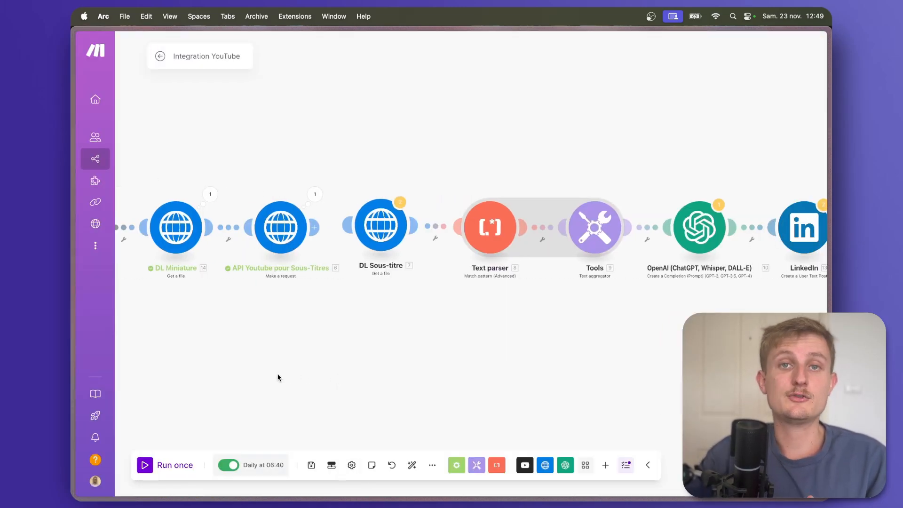
pyautogui.scroll(3, 378, 224)
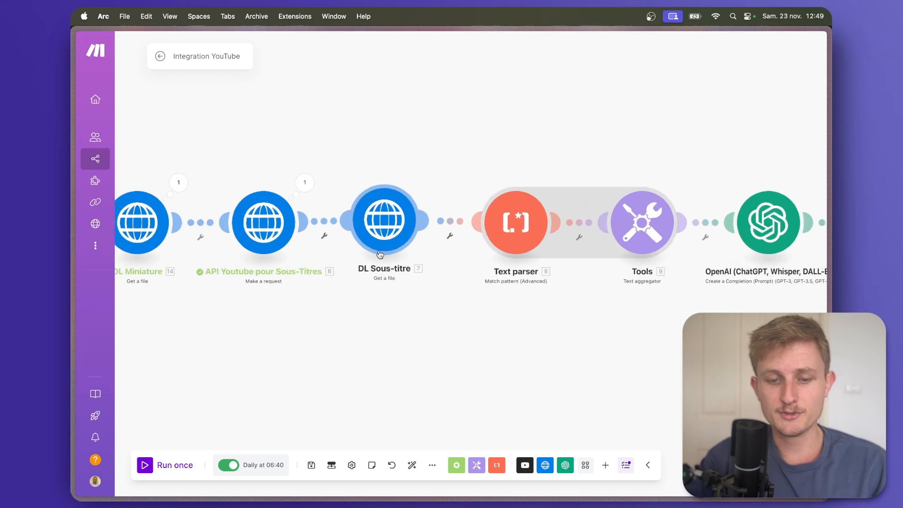
# Step: Check the DL Sous-titre URL mapping against the url item in Data's subtitles array, and confirm the module settings
pyautogui.click(378, 221)
pyautogui.click(569, 226)
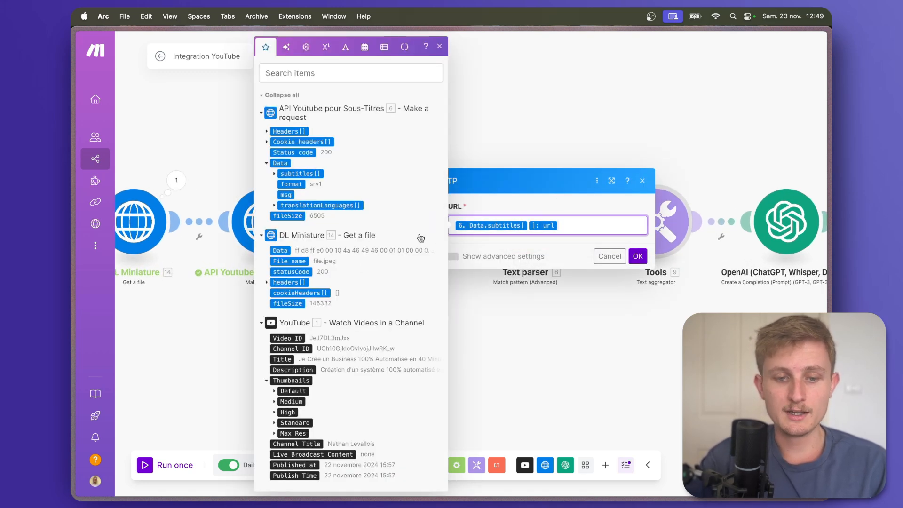
pyautogui.click(274, 173)
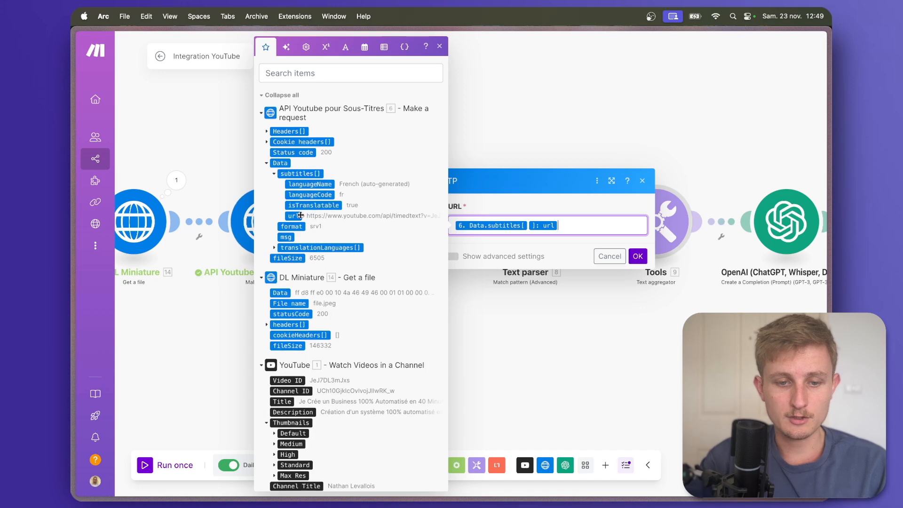
pyautogui.click(638, 256)
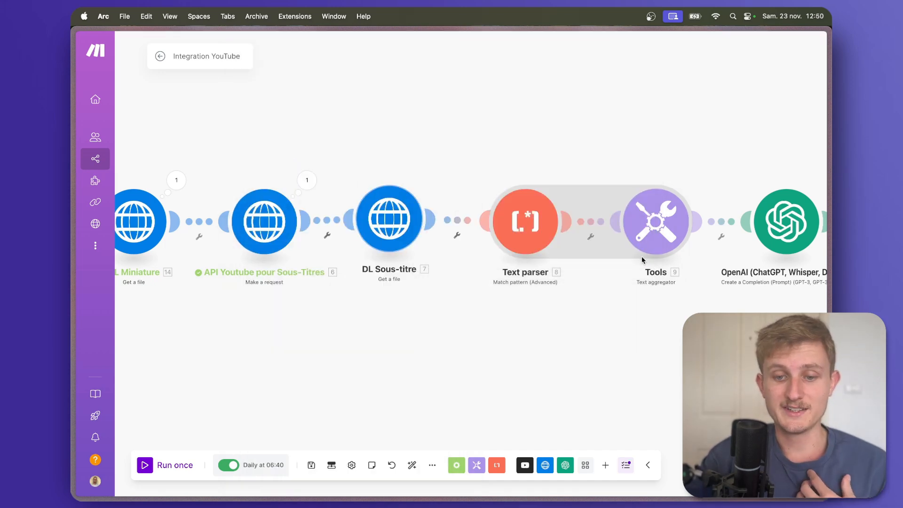
# Step: Run the scenario with Text parser unlinked from DL Sous-titre, and examine the Data downloaded in DL Sous-titre's output
pyautogui.click(167, 465)
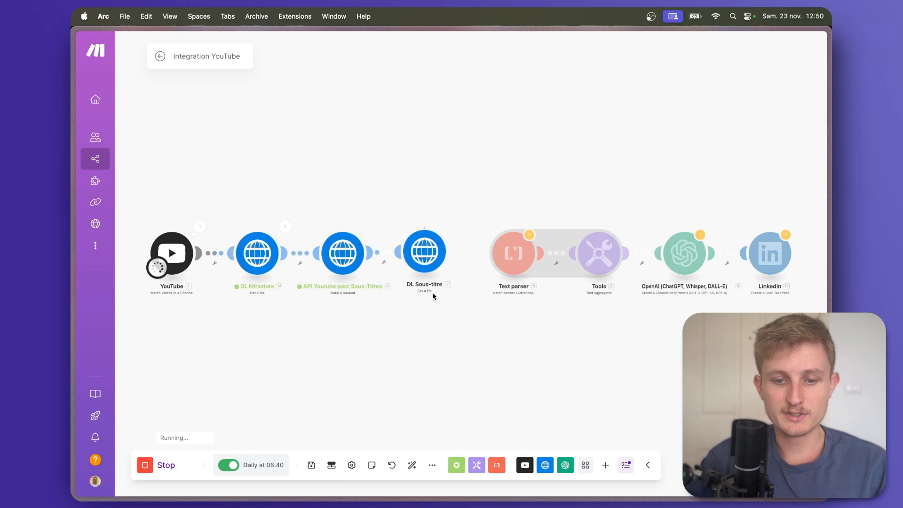
pyautogui.click(453, 225)
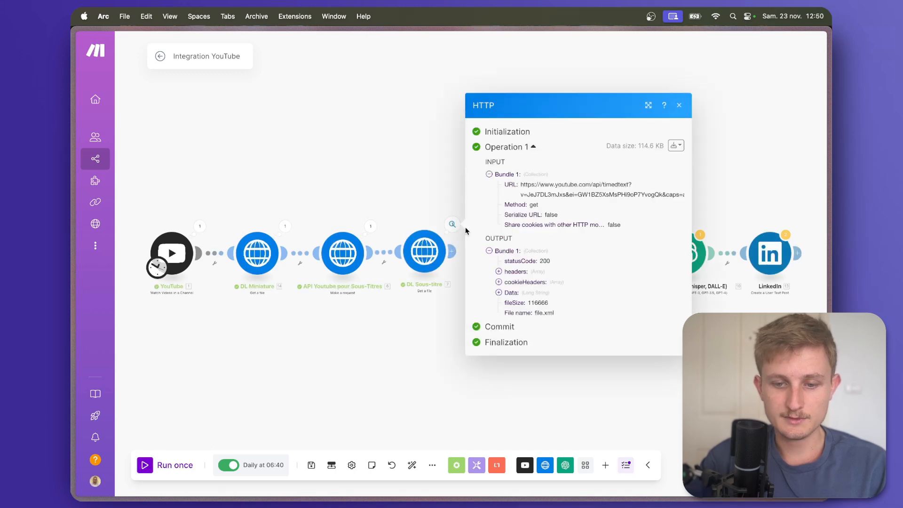
pyautogui.click(501, 293)
pyautogui.scroll(-10, 534, 311)
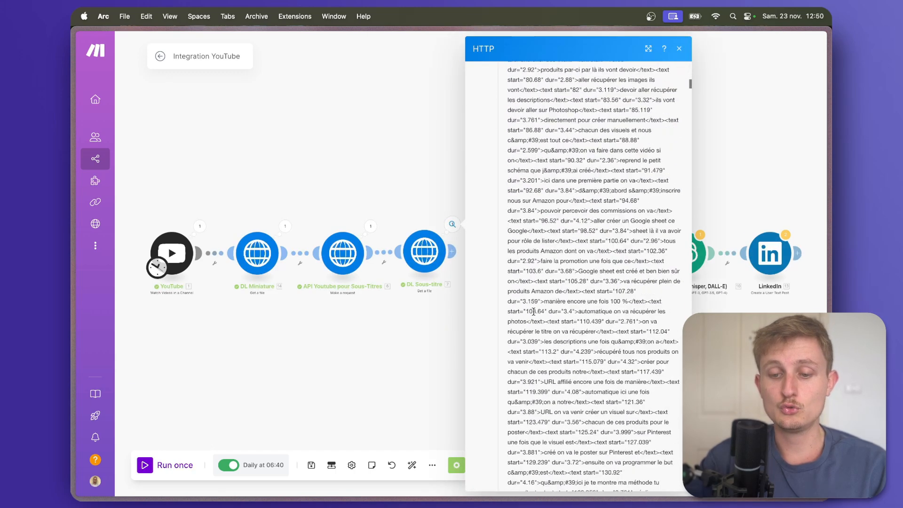
pyautogui.scroll(-20, 533, 312)
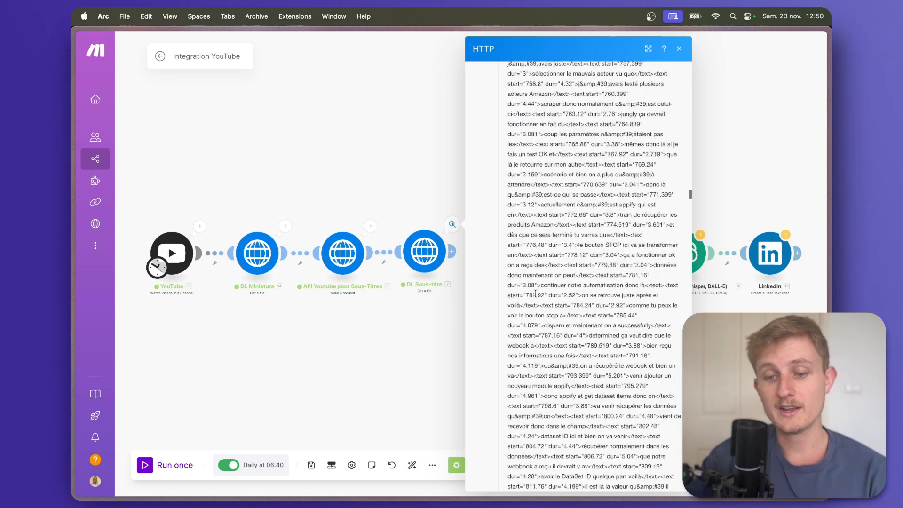
pyautogui.scroll(-8, 536, 292)
pyautogui.press('Escape')
# Step: Open the Text parser settings, and highlight the spoken text between the text tags in the transcript XML's first lines
pyautogui.scroll(5, 514, 296)
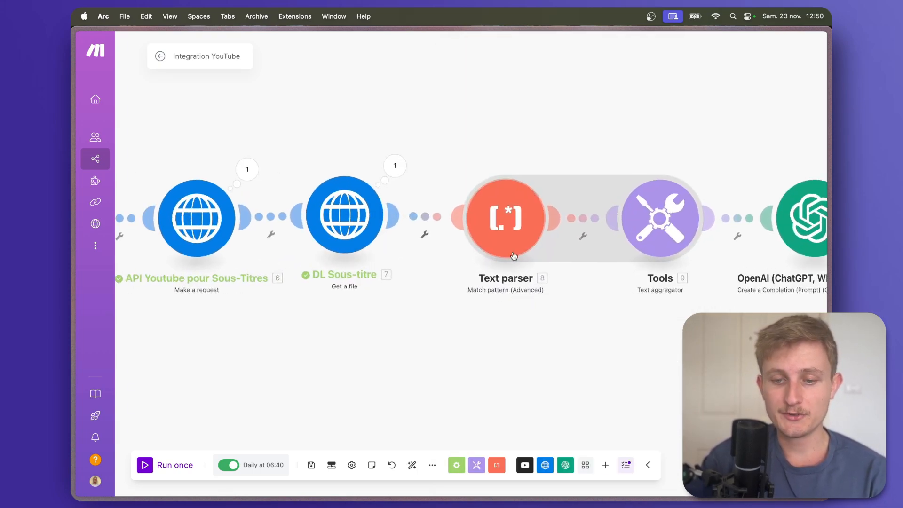
pyautogui.click(514, 256)
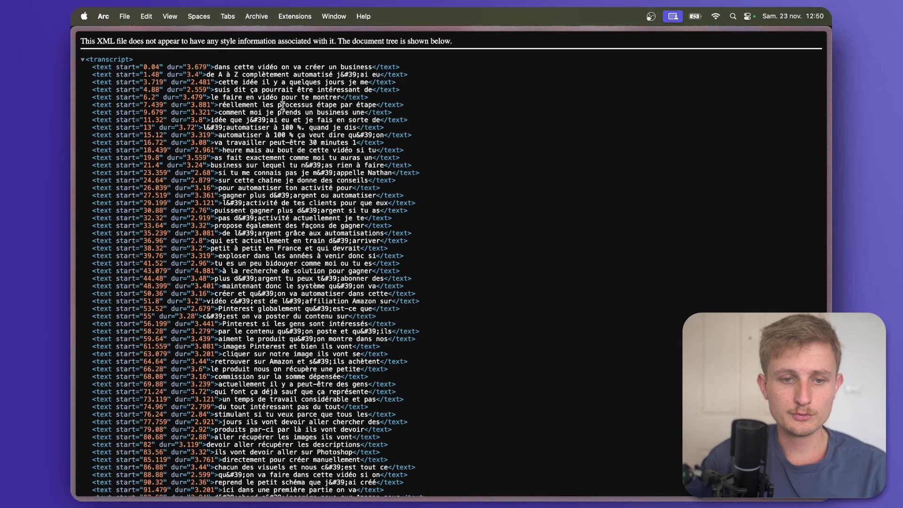
pyautogui.moveTo(214, 67); pyautogui.dragTo(383, 67)
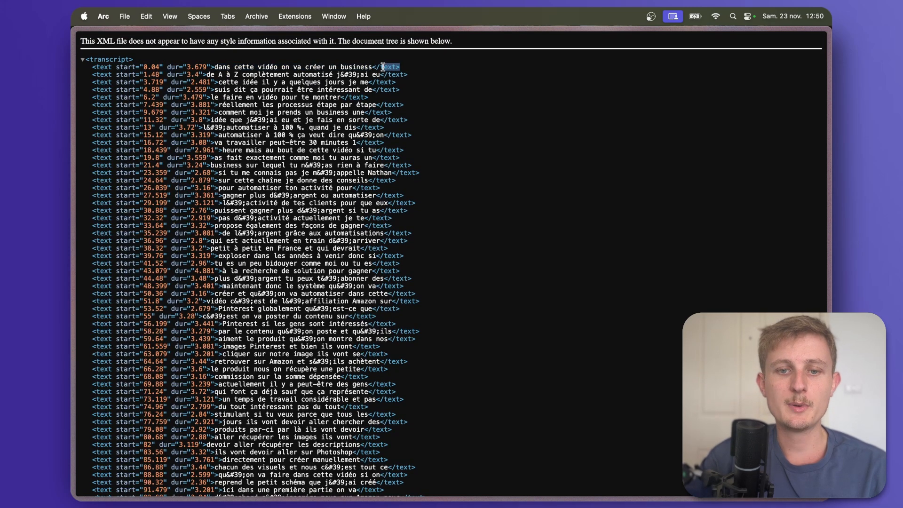
pyautogui.moveTo(215, 67)
pyautogui.mouseDown()
pyautogui.moveTo(108, 67)
pyautogui.moveTo(200, 75)
pyautogui.mouseUp()
pyautogui.click(217, 67)
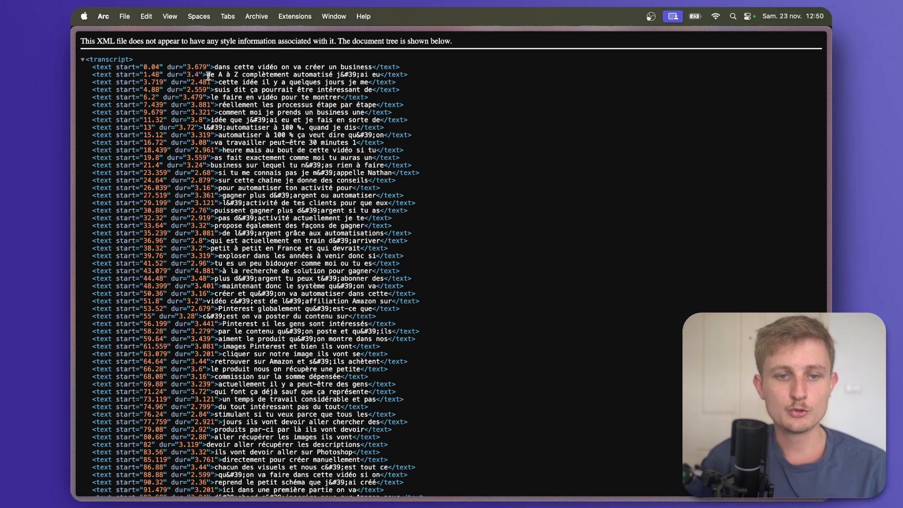
pyautogui.moveTo(208, 75); pyautogui.dragTo(379, 71)
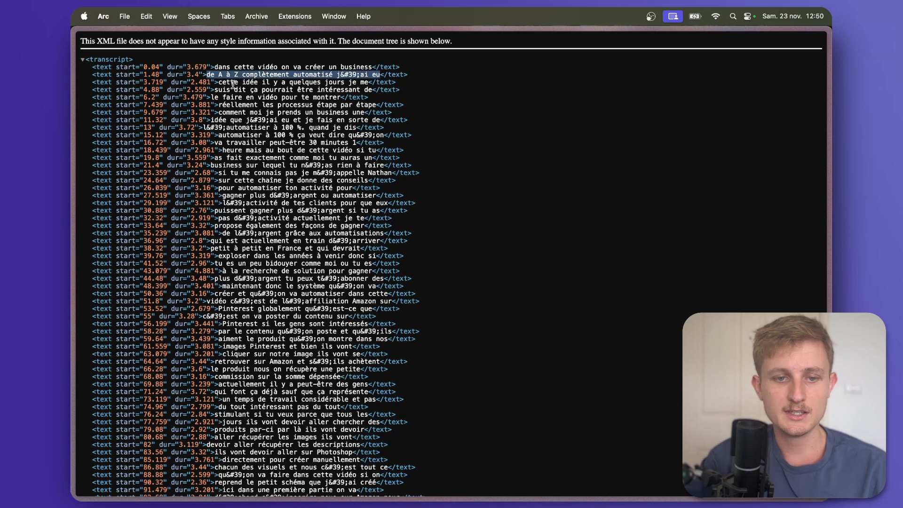
pyautogui.moveTo(219, 83); pyautogui.dragTo(356, 83)
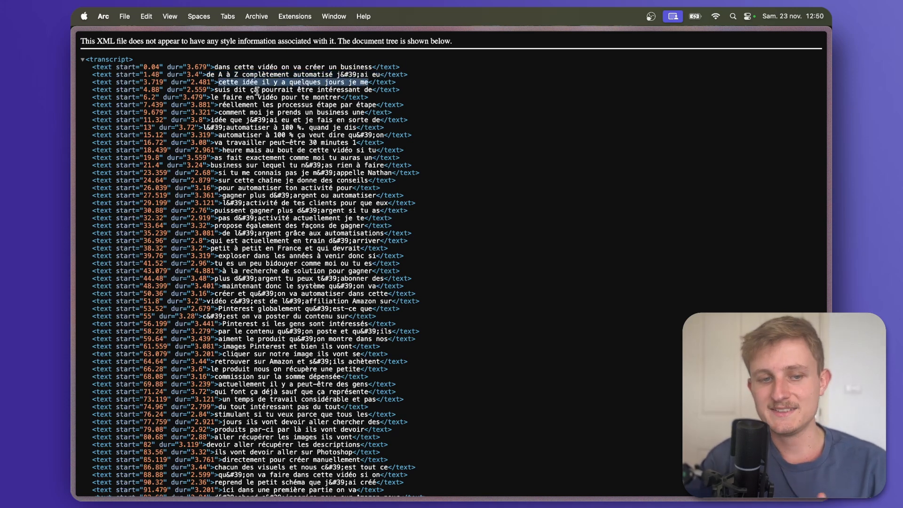
# Step: Return to the Text parser settings in Make, examine the regular expression in Pattern and the Text mapping, and close them
pyautogui.moveTo(73, 179)
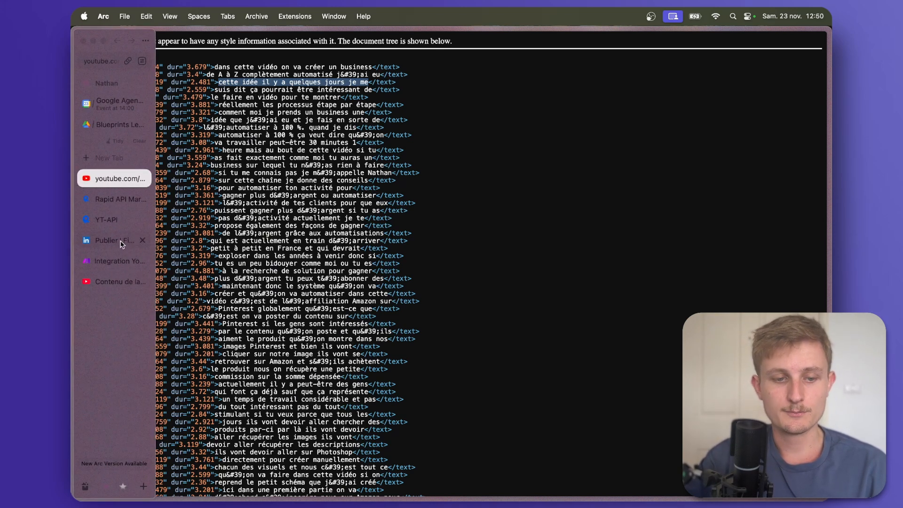
pyautogui.click(123, 261)
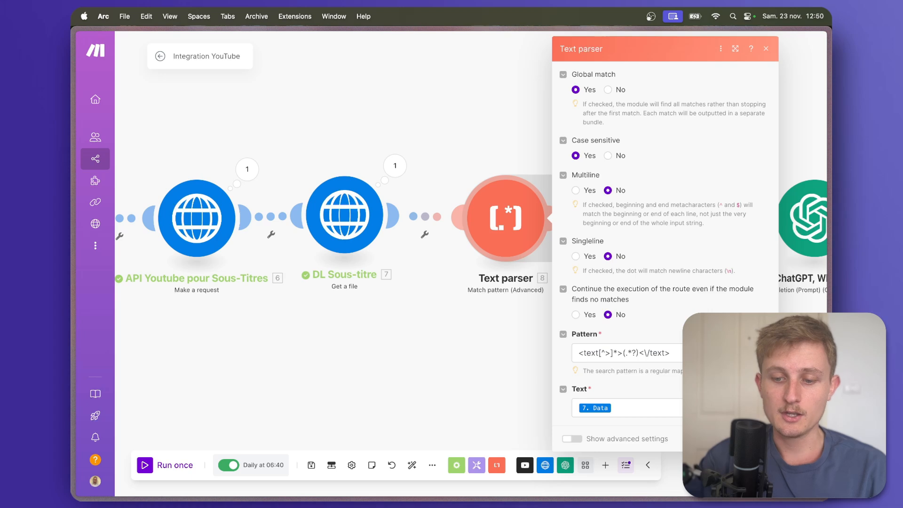
pyautogui.click(669, 353)
pyautogui.moveTo(670, 352); pyautogui.dragTo(582, 354)
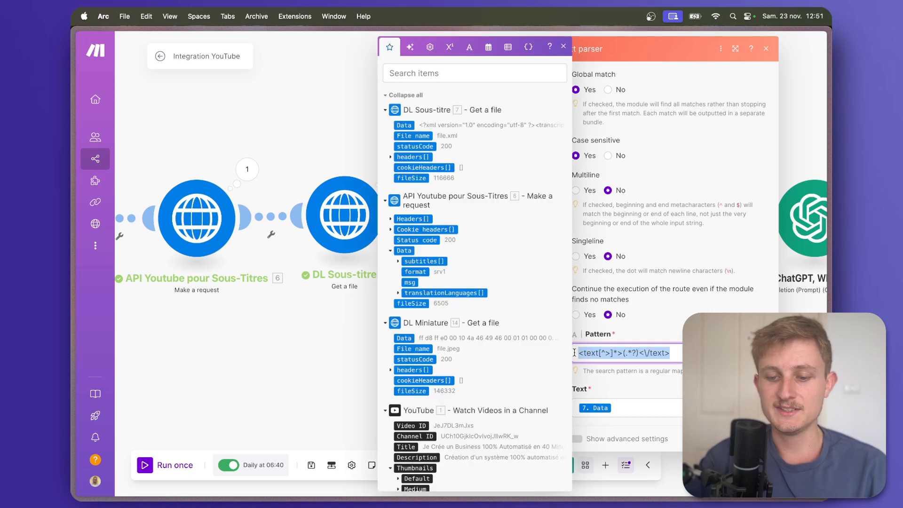
pyautogui.click(673, 350)
pyautogui.moveTo(674, 352); pyautogui.dragTo(577, 354)
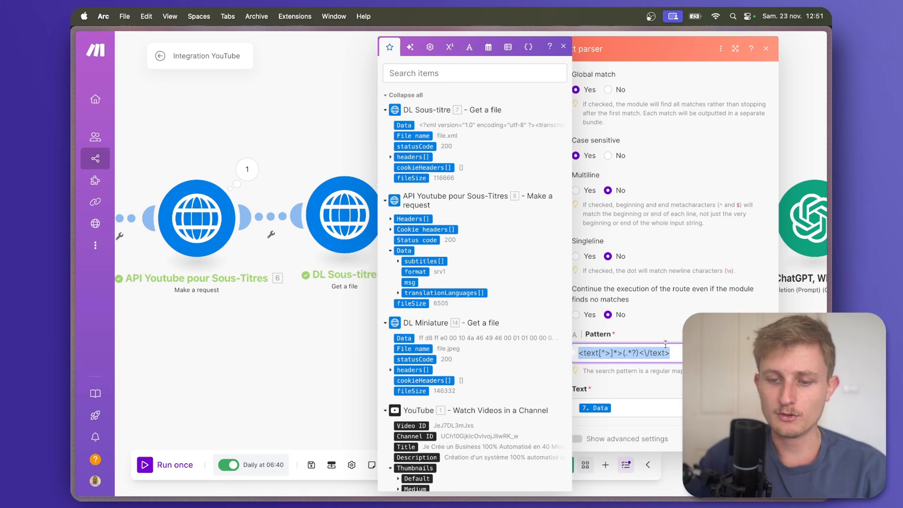
pyautogui.click(645, 409)
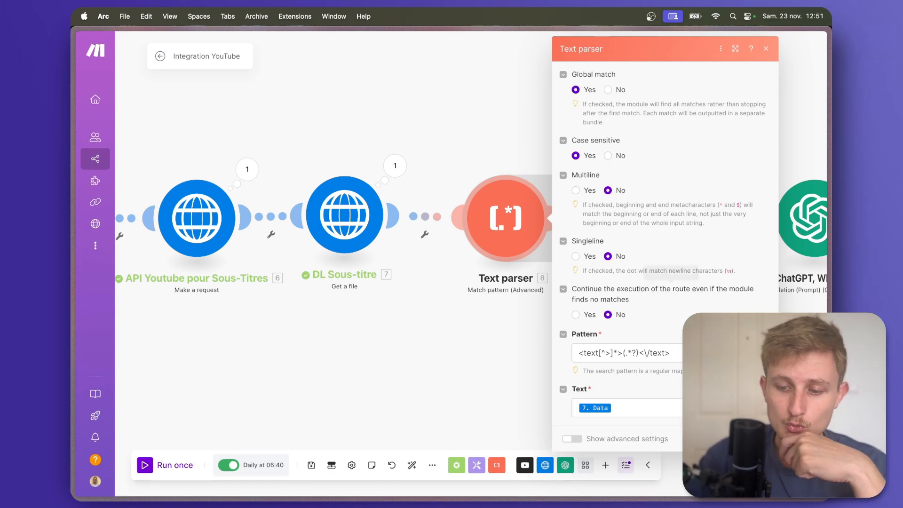
pyautogui.press('Escape')
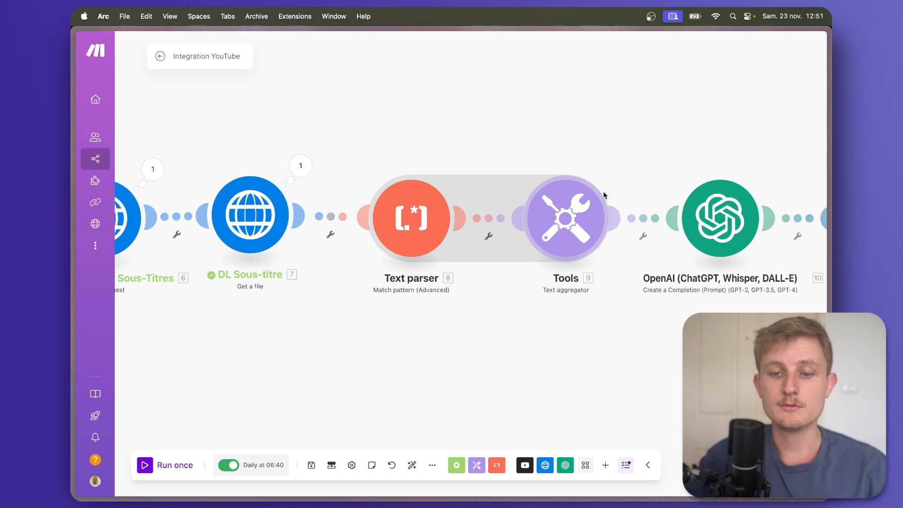
# Step: Review the Text aggregator's Source Module, Row separator and Separator options and its Text mapping, and close the settings
pyautogui.click(574, 231)
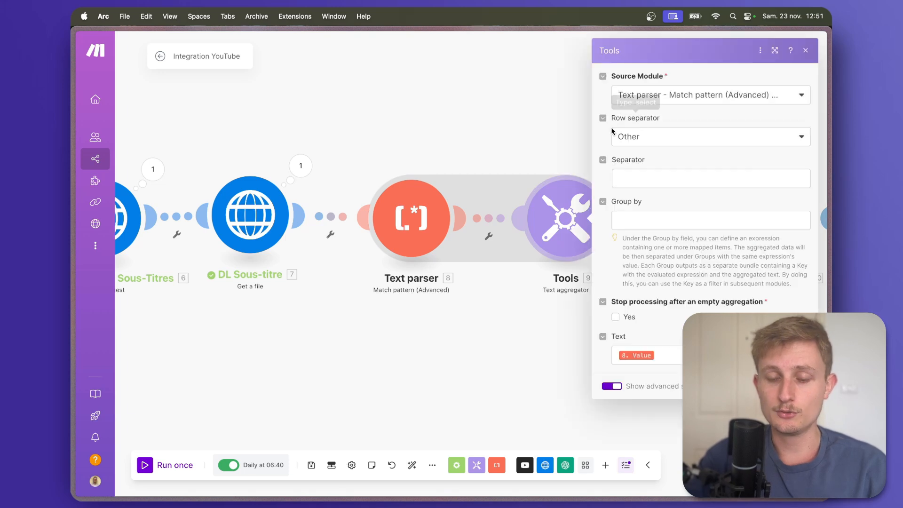
pyautogui.click(637, 98)
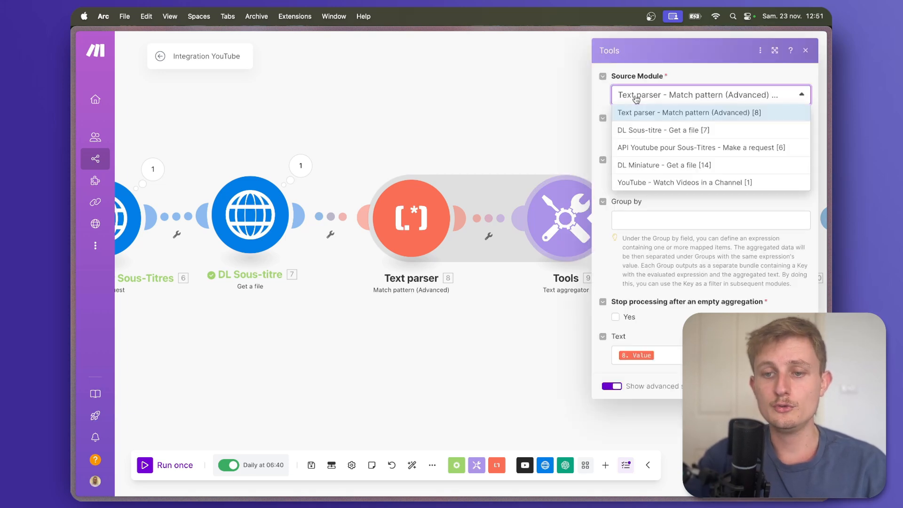
pyautogui.click(651, 113)
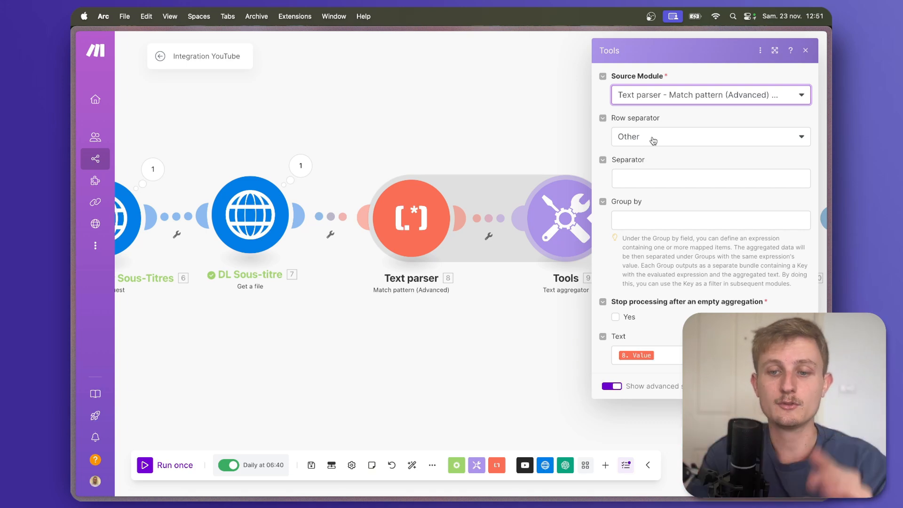
pyautogui.click(653, 141)
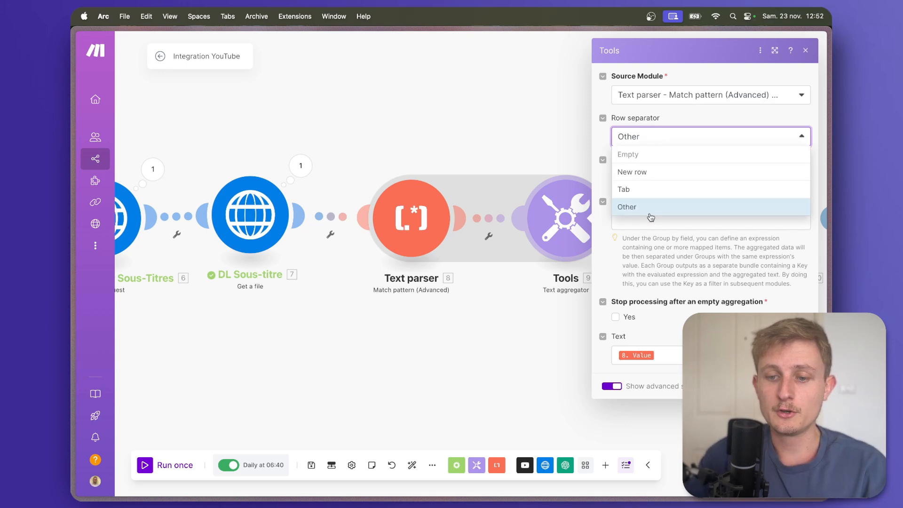
pyautogui.click(677, 138)
pyautogui.click(661, 179)
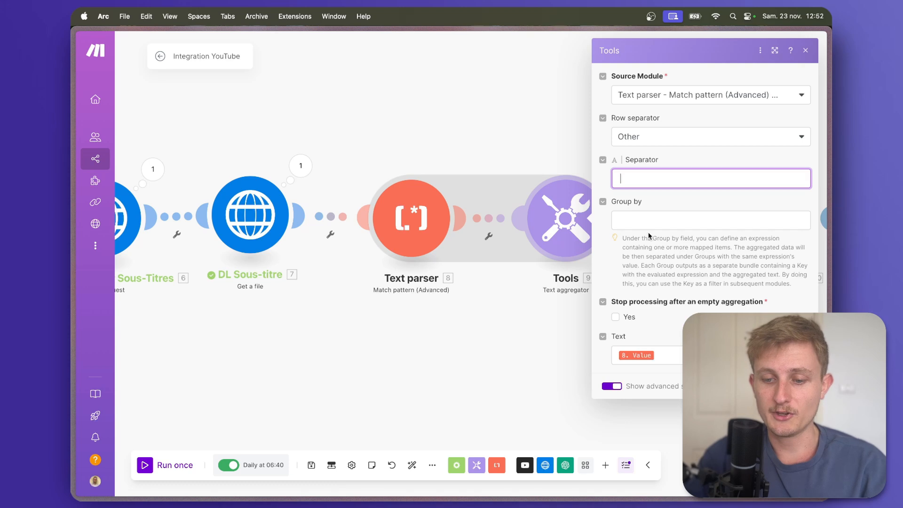
pyautogui.click(664, 357)
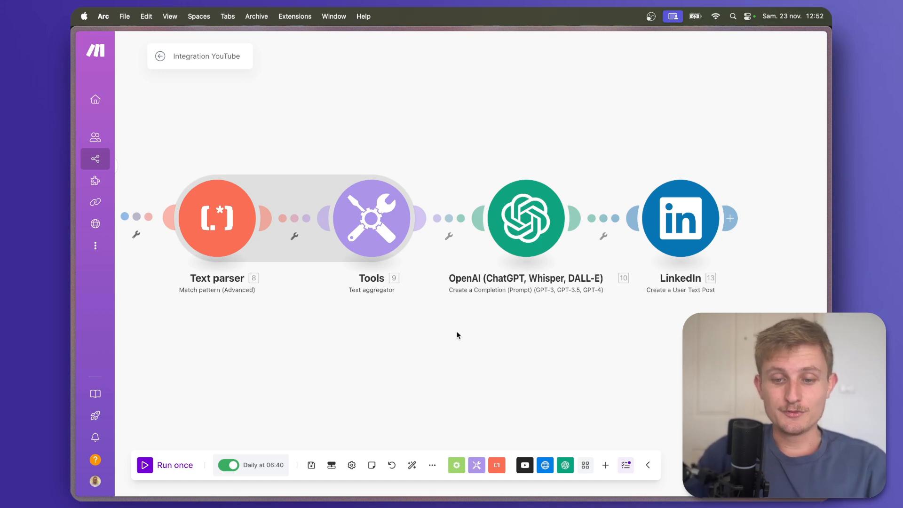
# Step: Open the OpenAI module settings, and highlight the first paragraph of the System message's Text Content
pyautogui.click(534, 239)
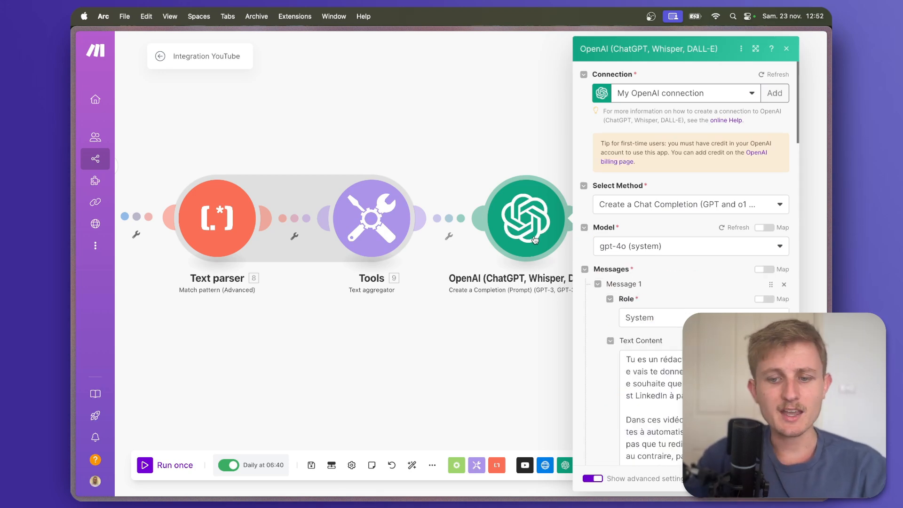
pyautogui.scroll(-5, 633, 302)
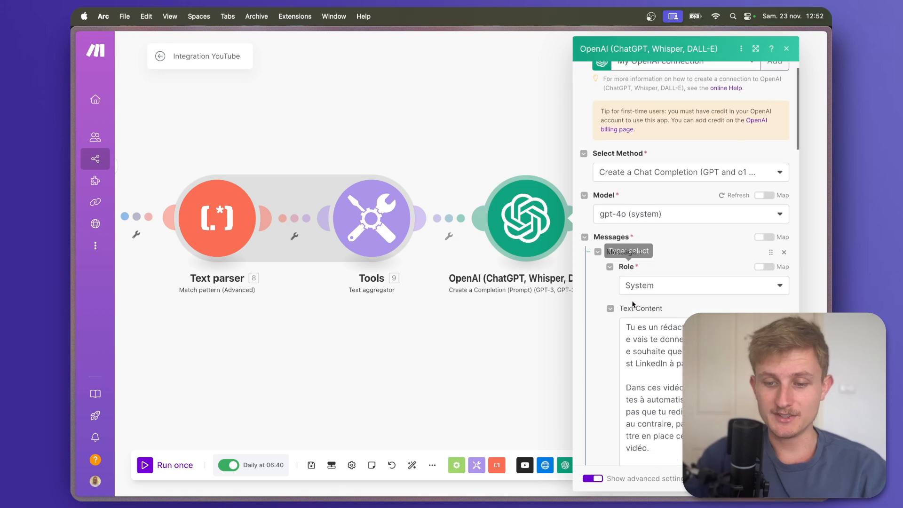
pyautogui.scroll(1, 632, 301)
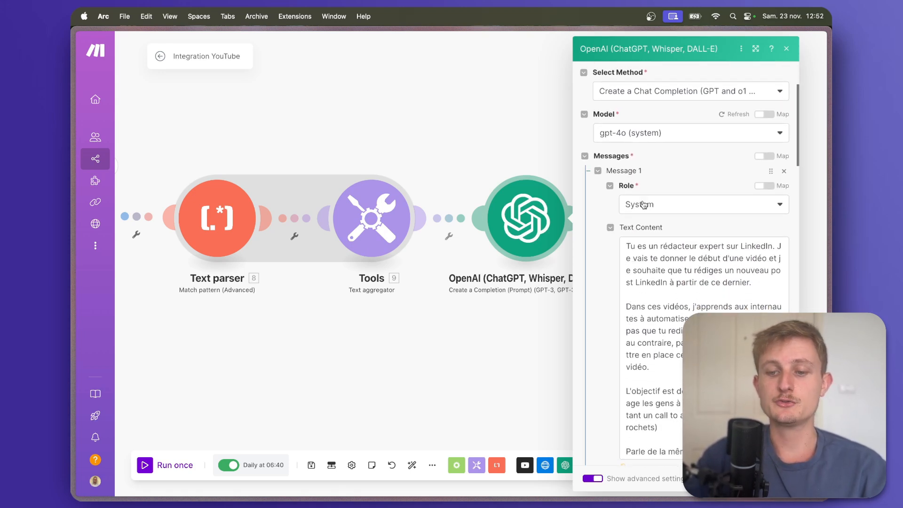
pyautogui.click(626, 245)
pyautogui.moveTo(626, 246); pyautogui.dragTo(759, 282)
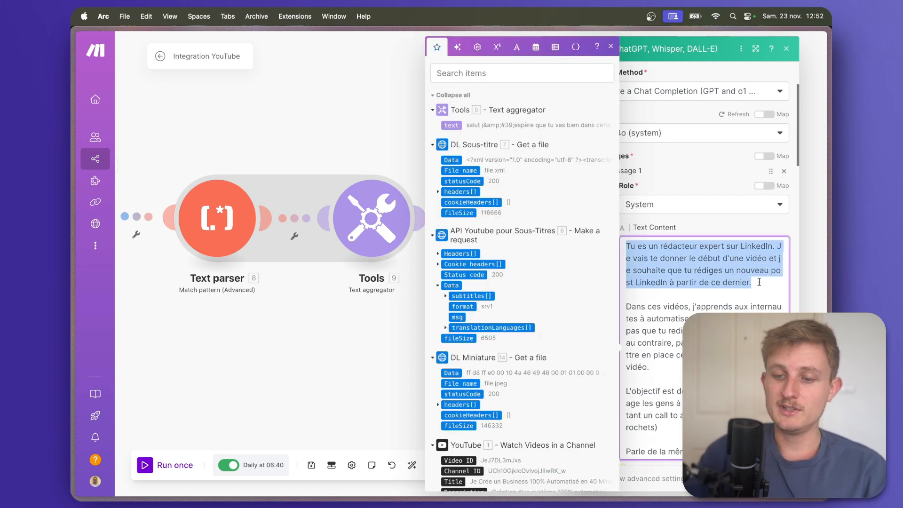
pyautogui.click(759, 283)
# Step: Read through the rest of the System prompt, and highlight its closing instruction about the JSON format and keys
pyautogui.scroll(-3, 718, 269)
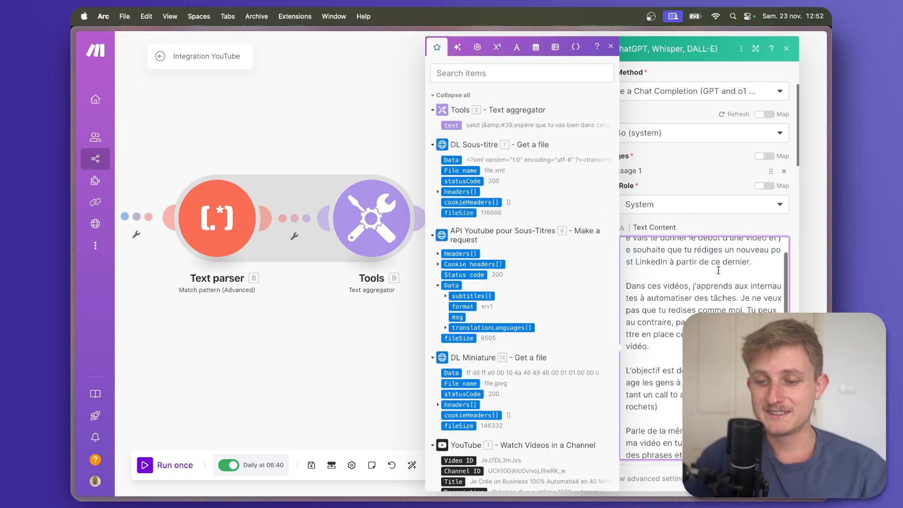
pyautogui.scroll(-2, 718, 271)
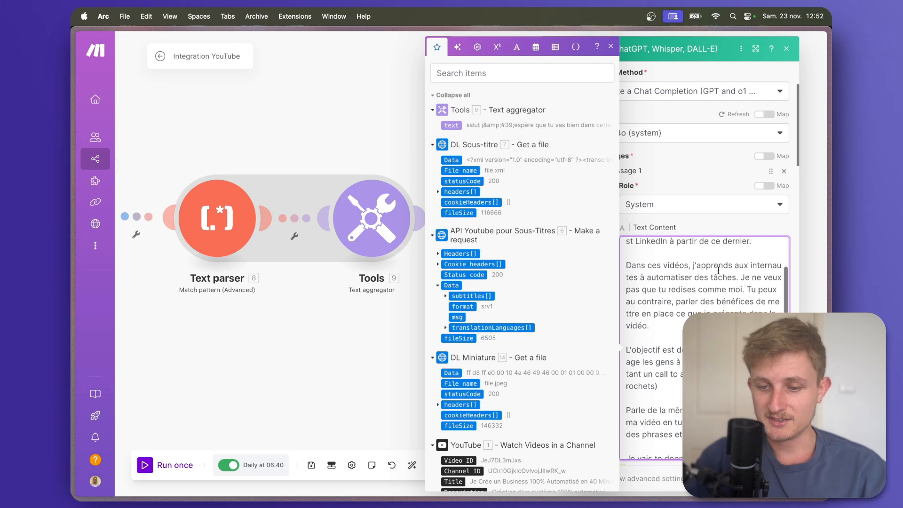
pyautogui.scroll(1, 718, 271)
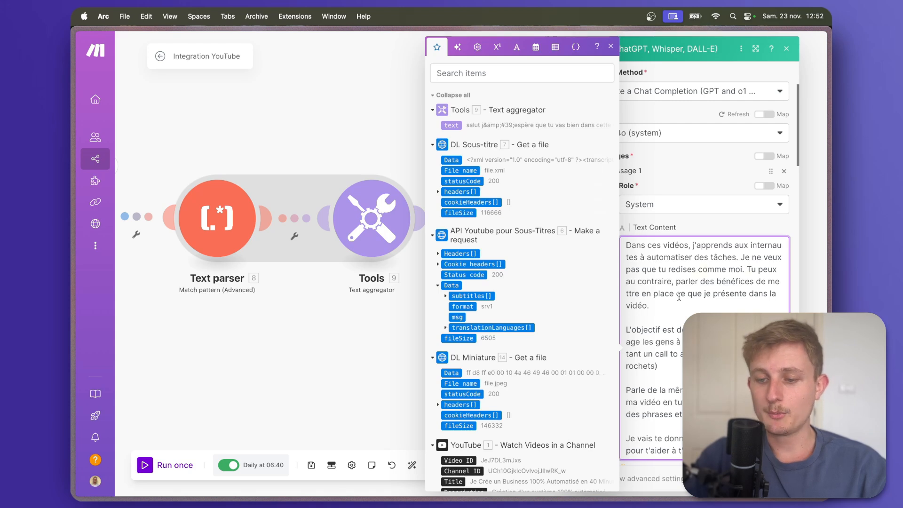
pyautogui.scroll(-3, 679, 296)
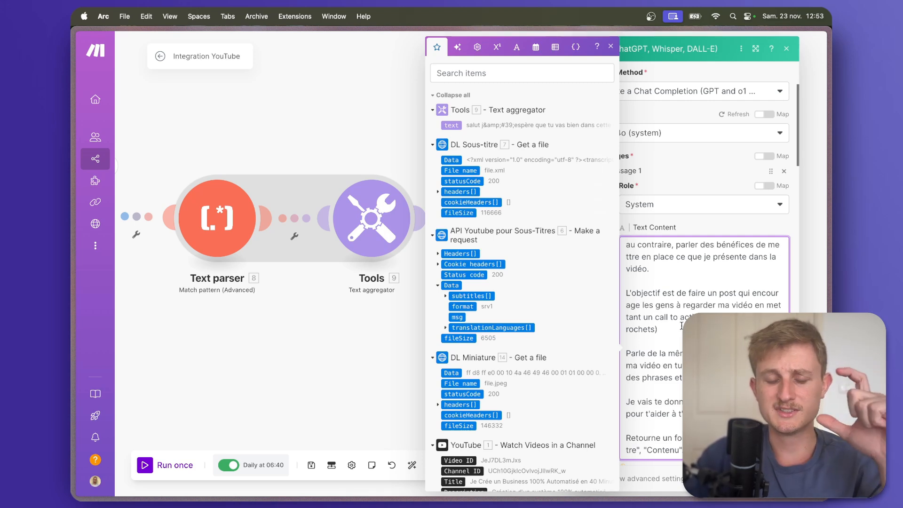
pyautogui.scroll(-2, 682, 325)
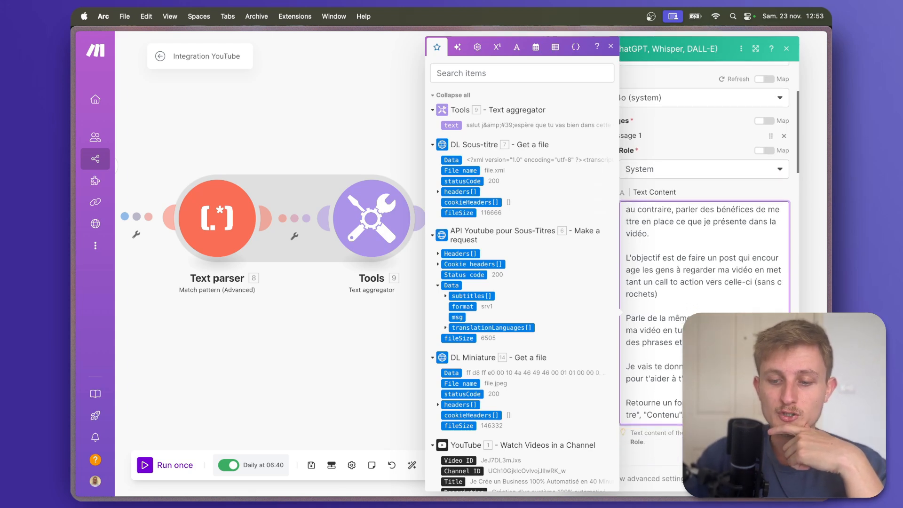
pyautogui.scroll(-2, 705, 282)
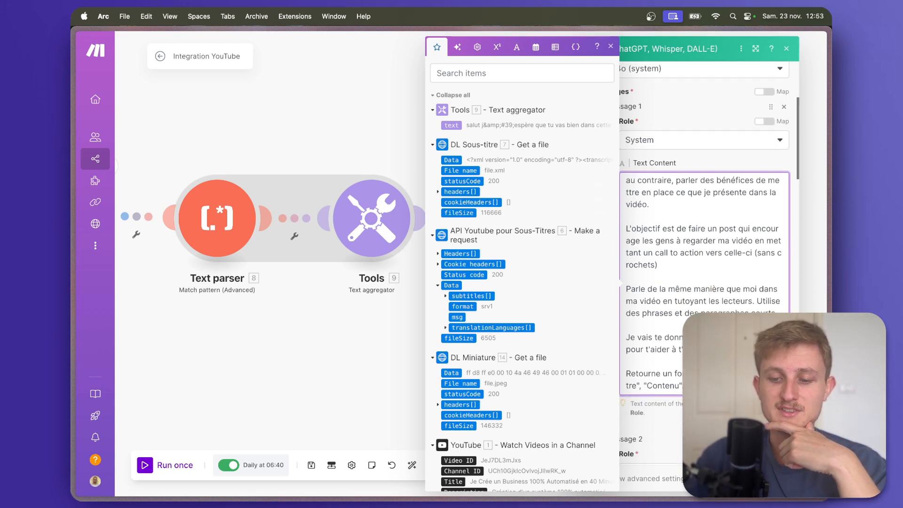
pyautogui.scroll(-2, 705, 282)
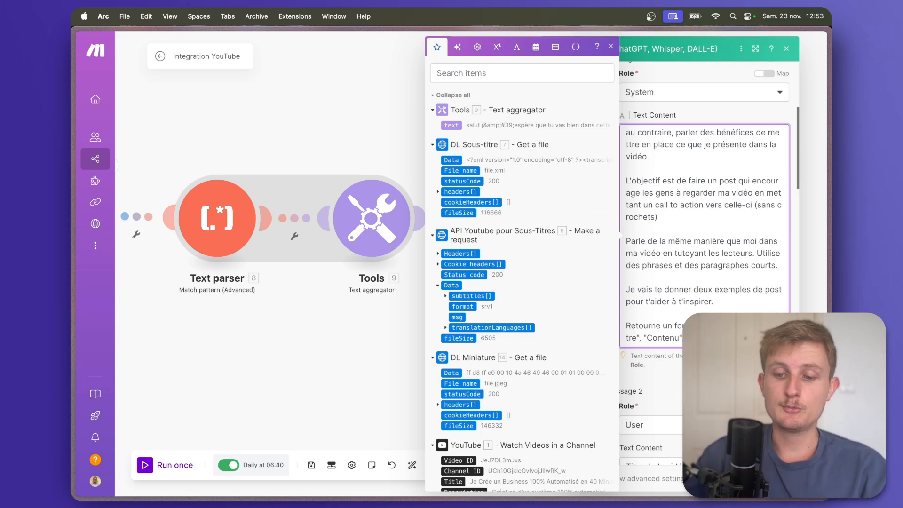
pyautogui.moveTo(694, 339); pyautogui.dragTo(627, 324)
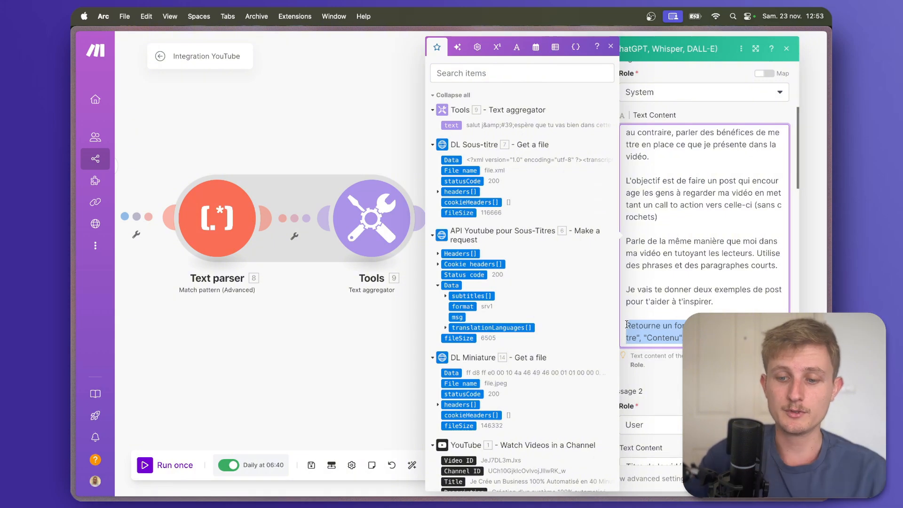
# Step: Examine the video title and video link lines in the User message against the YouTube module's mappable items
pyautogui.scroll(-3, 705, 188)
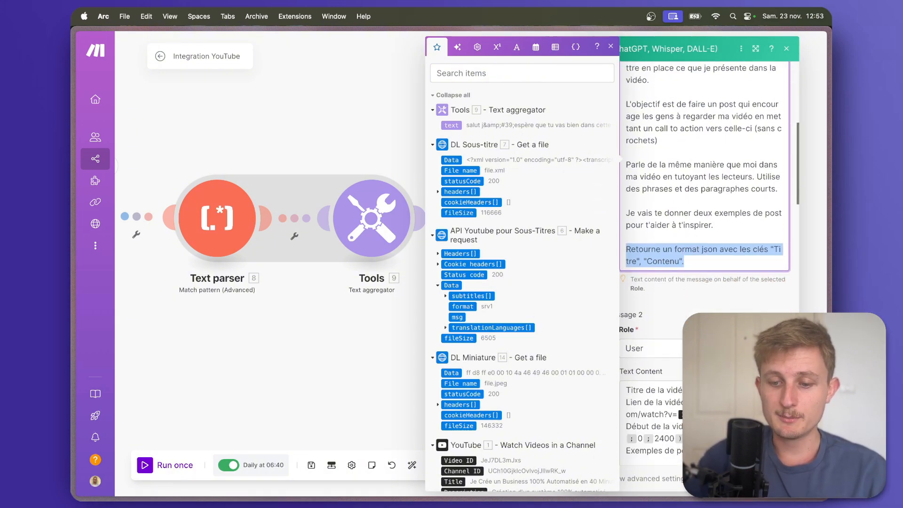
pyautogui.click(676, 334)
pyautogui.scroll(-2, 676, 334)
pyautogui.moveTo(624, 331); pyautogui.dragTo(682, 332)
pyautogui.click(705, 335)
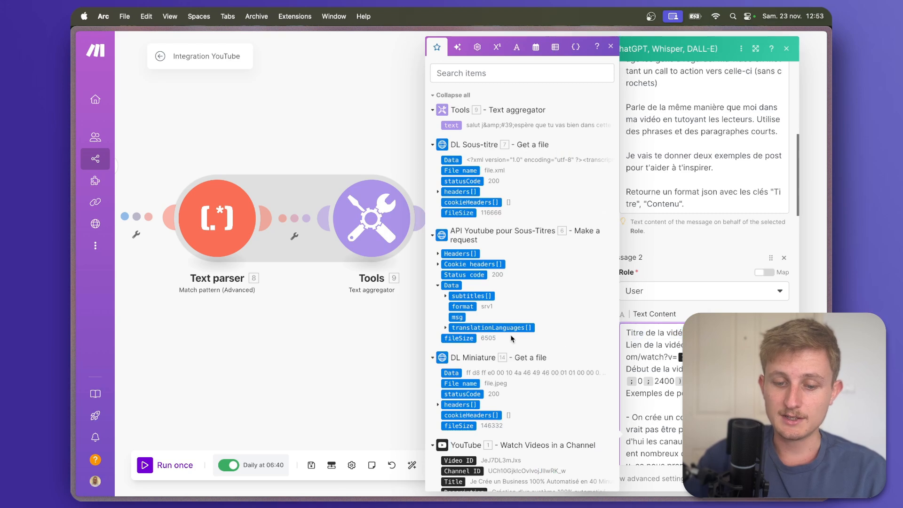
pyautogui.scroll(-5, 512, 338)
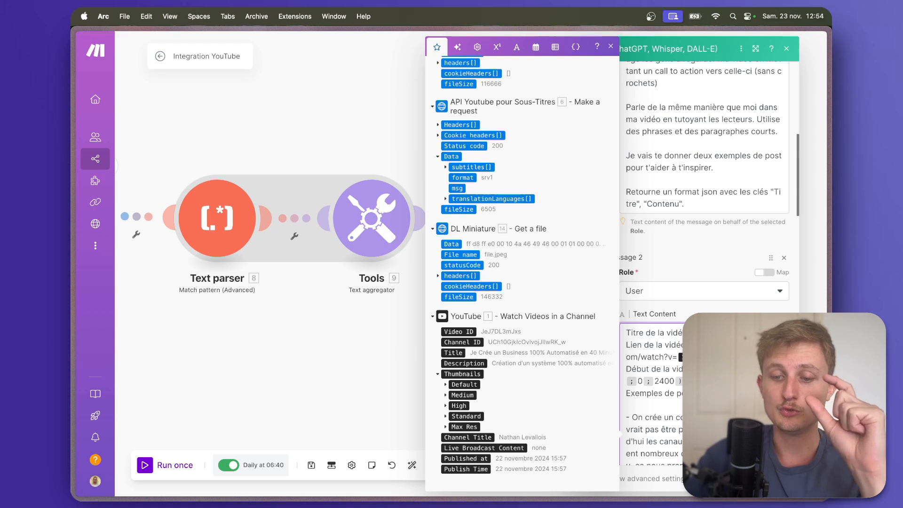
pyautogui.moveTo(706, 347); pyautogui.dragTo(664, 357)
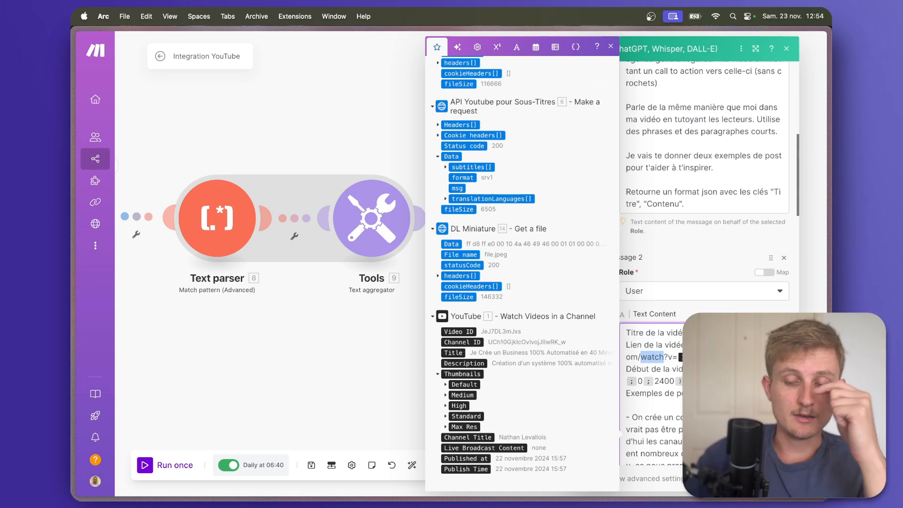
pyautogui.moveTo(695, 345); pyautogui.dragTo(727, 357)
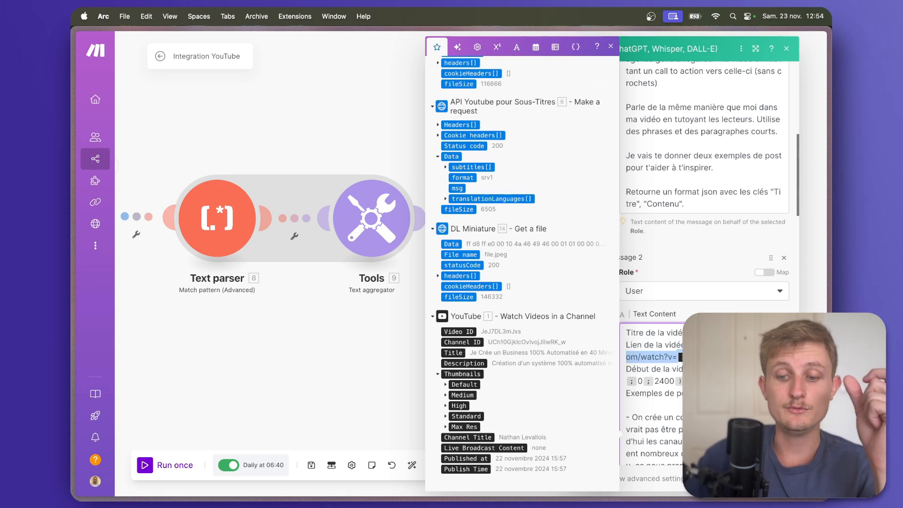
pyautogui.click(727, 358)
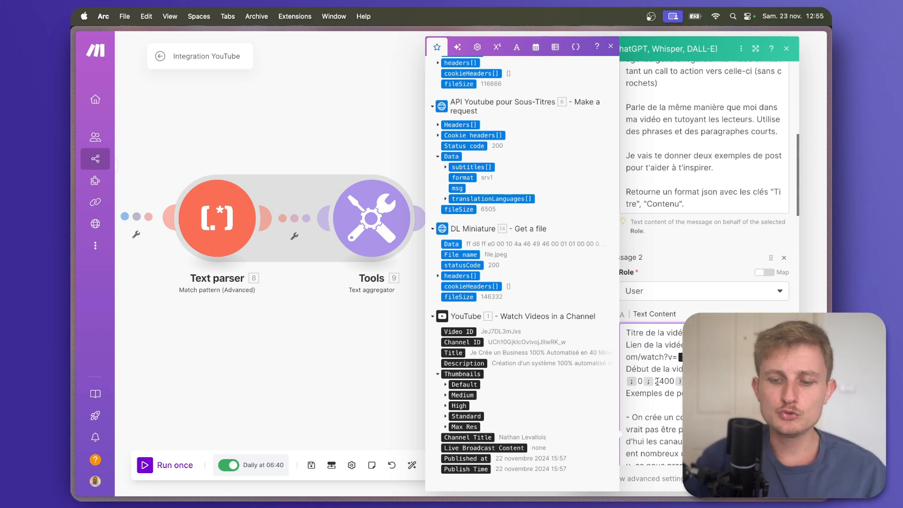
# Step: Highlight the character limit and the whole substring expression for the video's beginning in the User message
pyautogui.moveTo(658, 381); pyautogui.dragTo(670, 382)
pyautogui.click(700, 394)
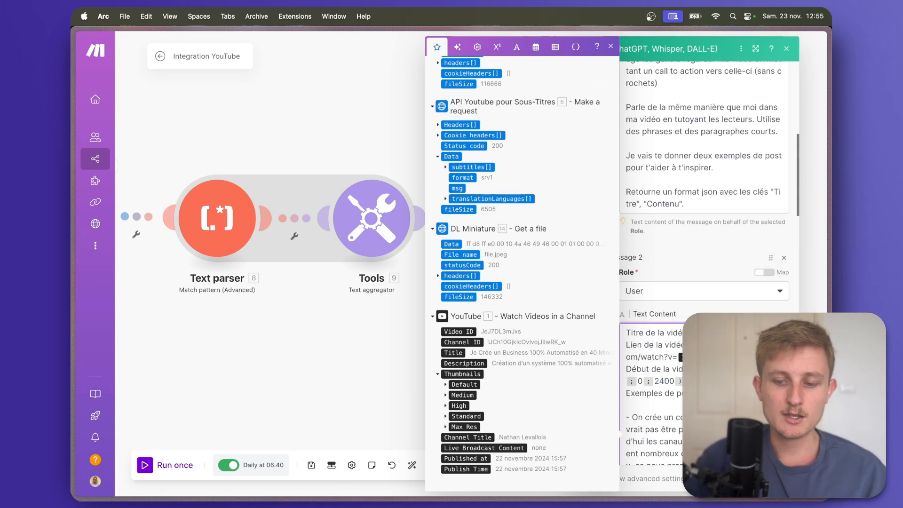
pyautogui.moveTo(692, 382); pyautogui.dragTo(703, 369)
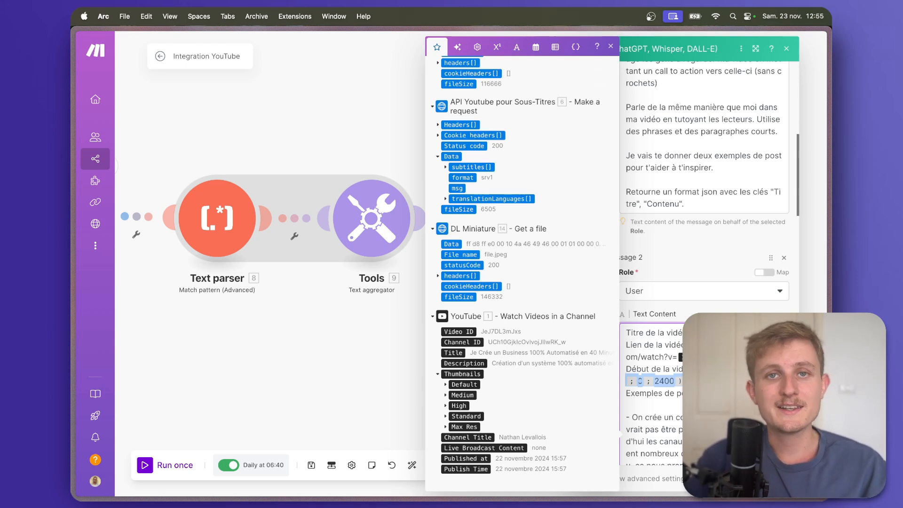
pyautogui.click(724, 382)
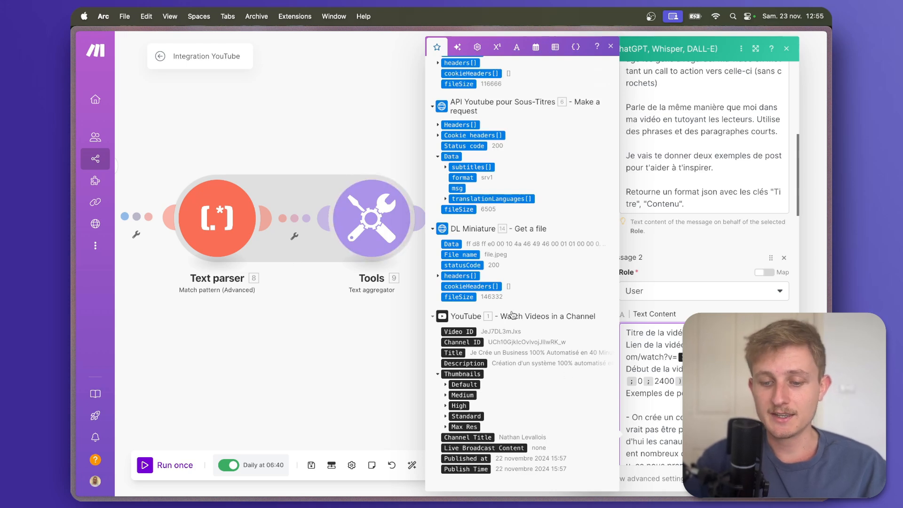
# Step: Read through the example posts to the end of the User message, and close the mapping list
pyautogui.scroll(-3, 652, 388)
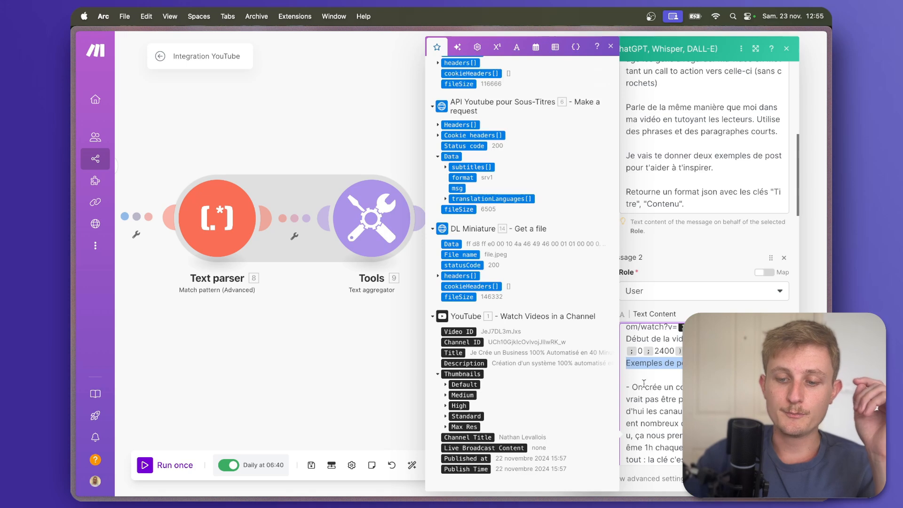
pyautogui.scroll(-3, 633, 376)
pyautogui.scroll(-10, 635, 385)
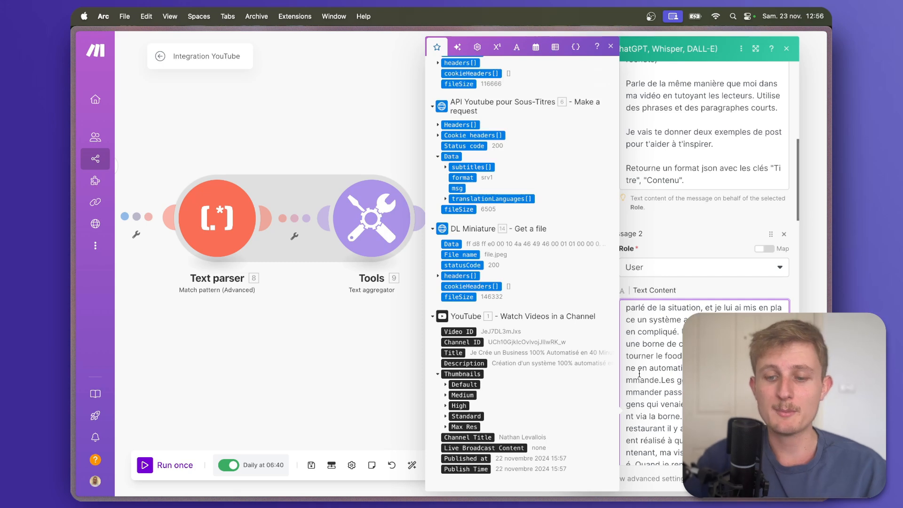
pyautogui.scroll(-10, 639, 374)
pyautogui.click(639, 374)
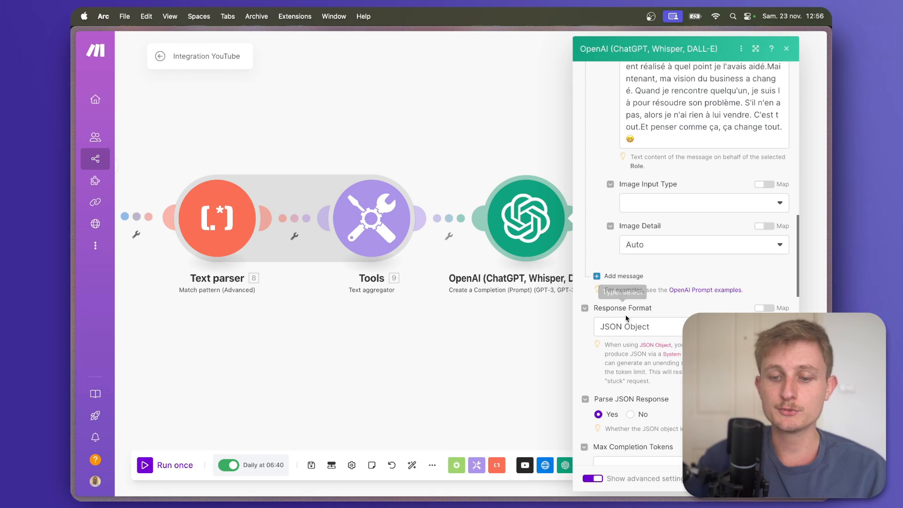
# Step: Check the JSON Object choice in Response Format, and confirm the OpenAI module settings
pyautogui.click(631, 329)
pyautogui.click(632, 331)
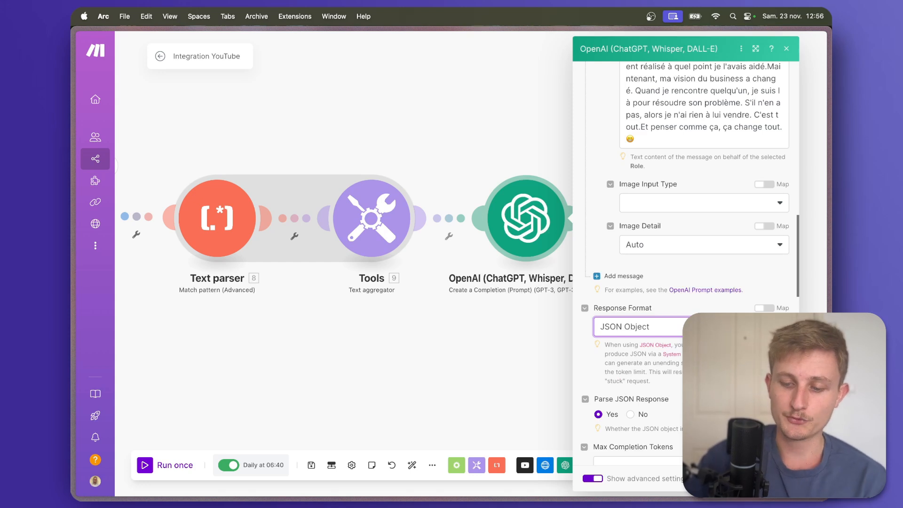
pyautogui.click(778, 478)
# Step: Unlink the LinkedIn module from the OpenAI module, move it aside, and run the scenario without posting
pyautogui.hscroll(2, 593, 340)
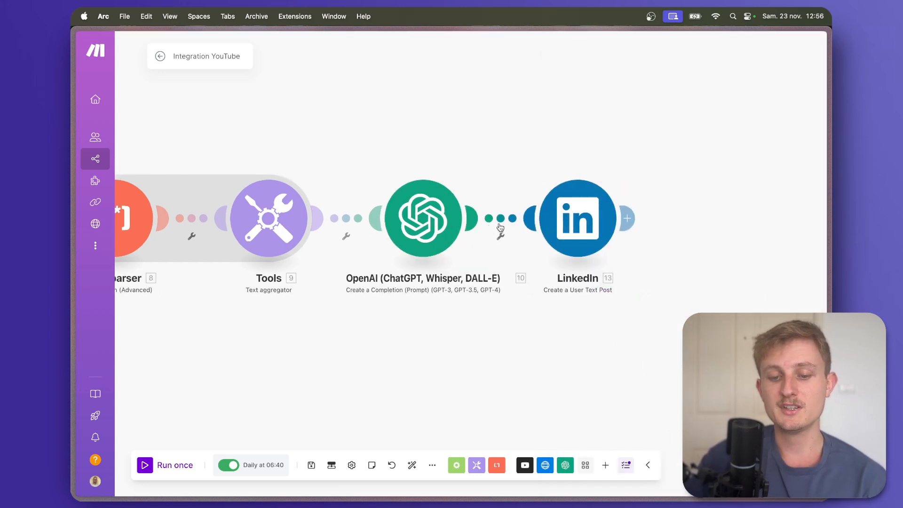
pyautogui.rightClick(500, 227)
pyautogui.scroll(-3, 490, 359)
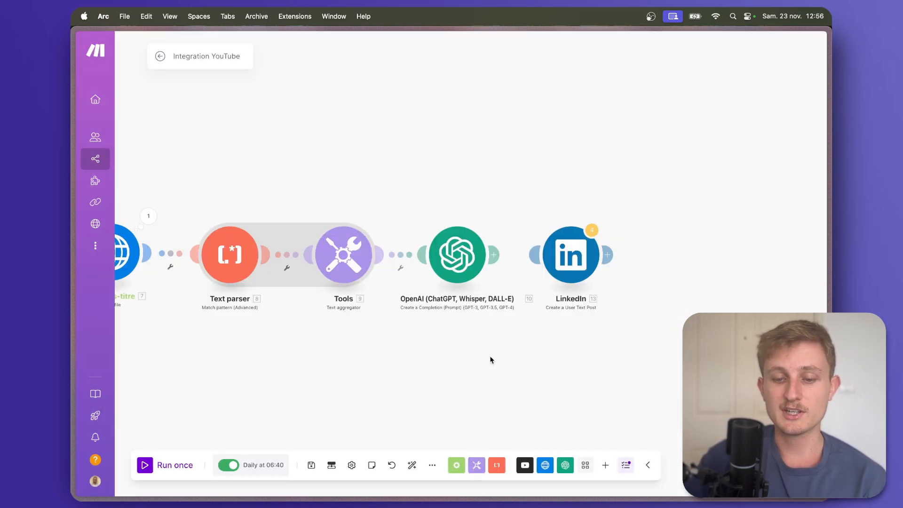
pyautogui.moveTo(489, 358); pyautogui.dragTo(681, 255)
pyautogui.moveTo(586, 260); pyautogui.dragTo(702, 262)
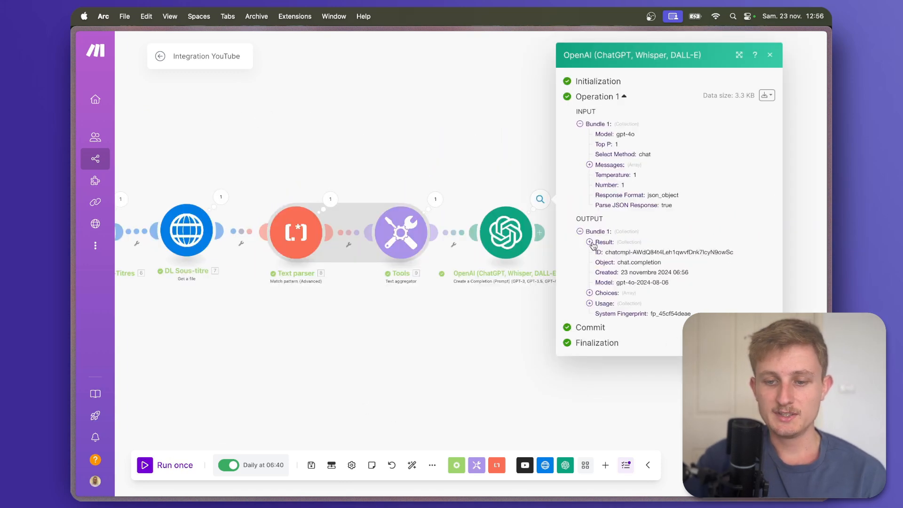
# Step: Expand the Result collection in the OpenAI output and read the generated Titre and Contenu
pyautogui.click(590, 242)
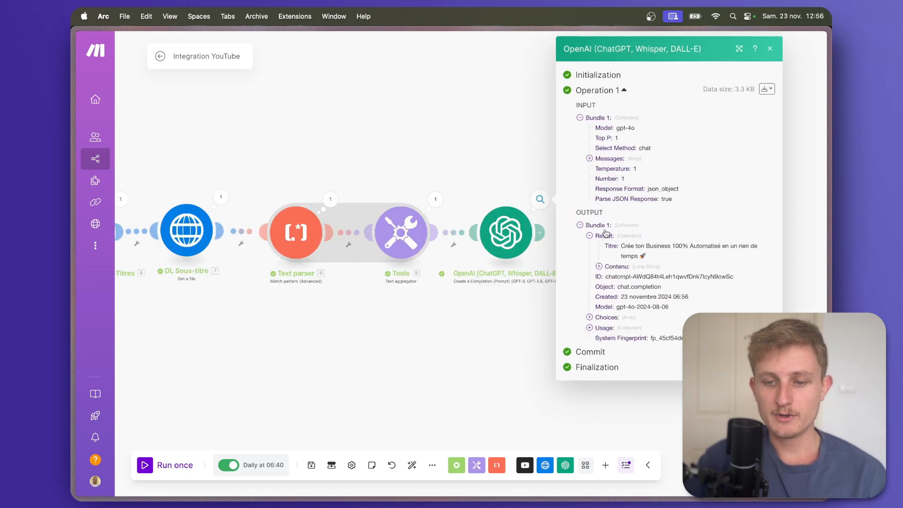
pyautogui.moveTo(622, 245); pyautogui.dragTo(646, 255)
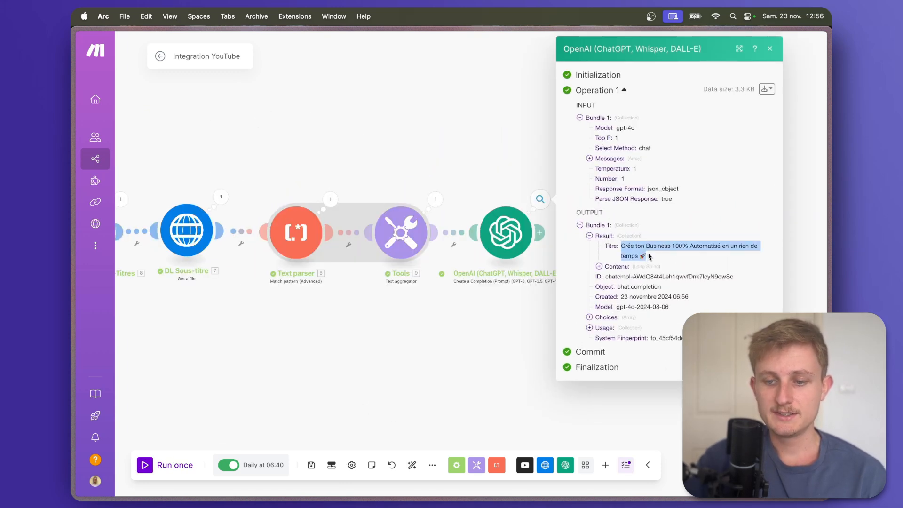
pyautogui.click(601, 266)
pyautogui.scroll(-10, 643, 292)
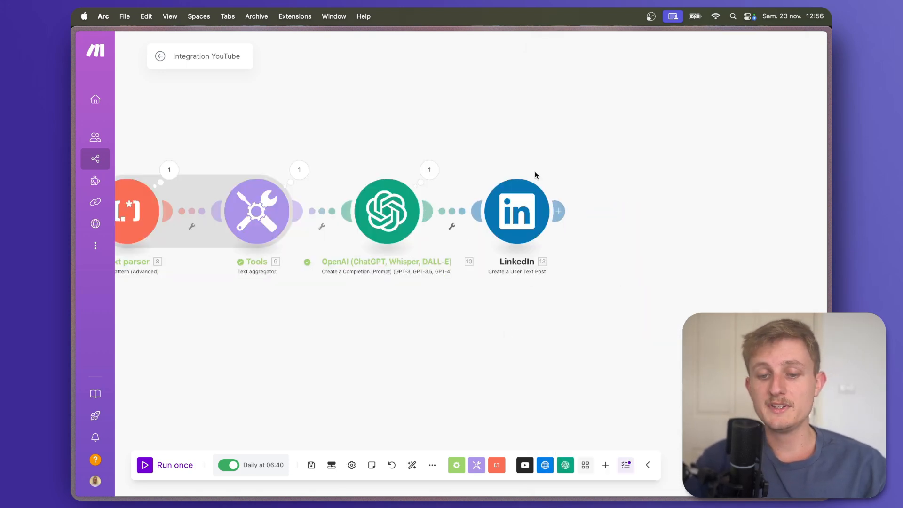
# Step: Open the LinkedIn module's settings and compare the Content mapping with OpenAI's Contenu item
pyautogui.scroll(3, 546, 261)
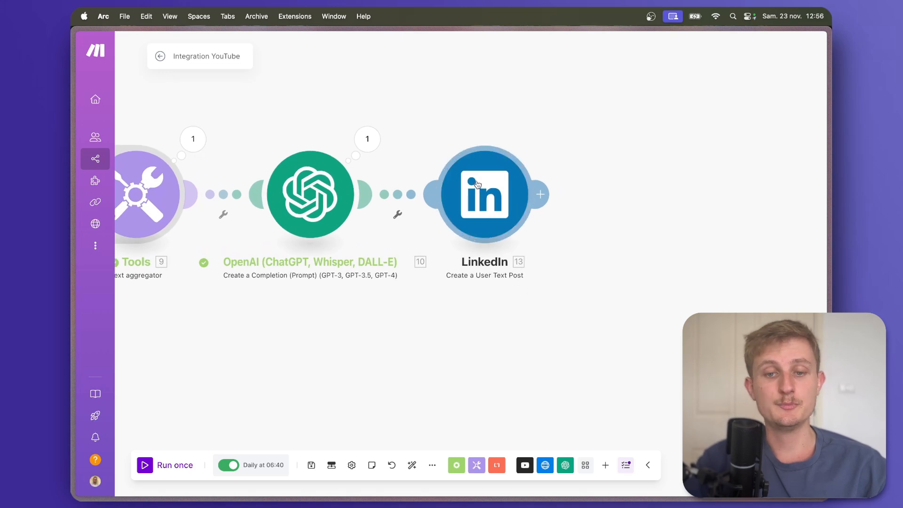
pyautogui.click(523, 236)
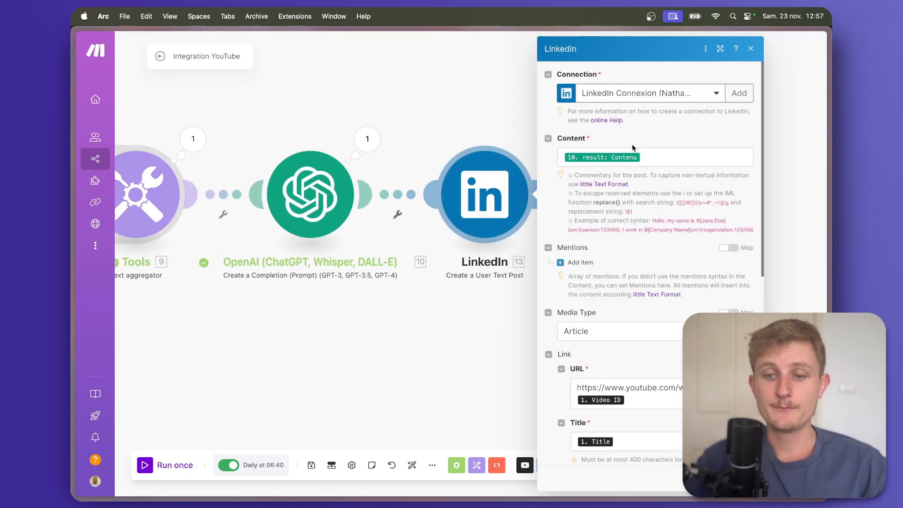
pyautogui.click(655, 152)
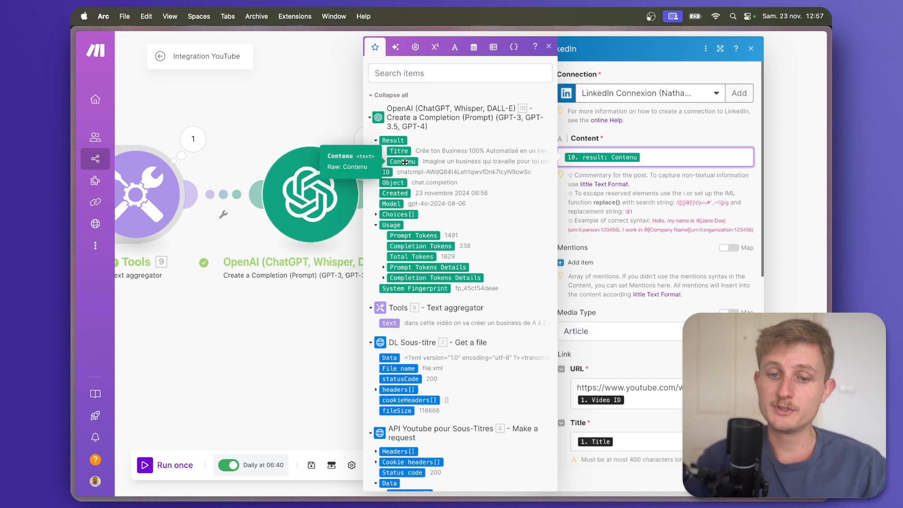
pyautogui.click(608, 314)
pyautogui.scroll(-3, 607, 314)
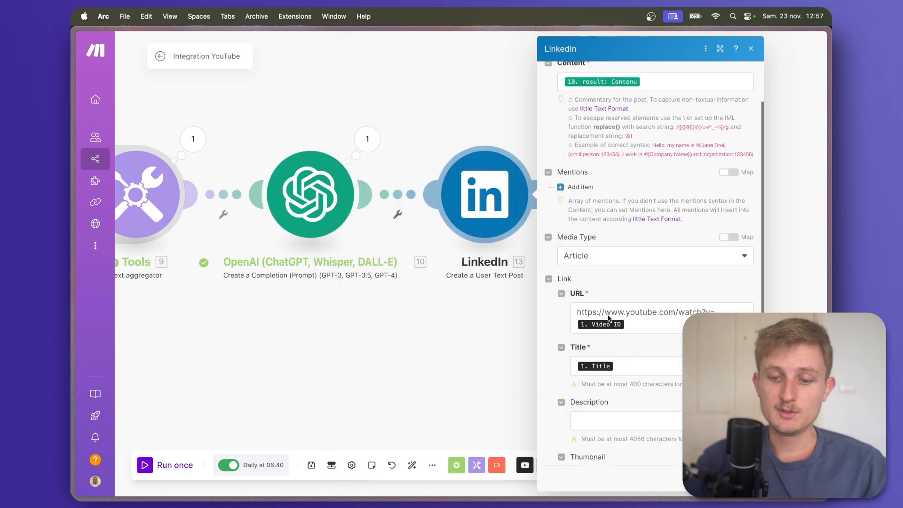
# Step: Review the Media Type options, keeping Article, and highlight the YouTube link with its Video ID in URL
pyautogui.click(623, 261)
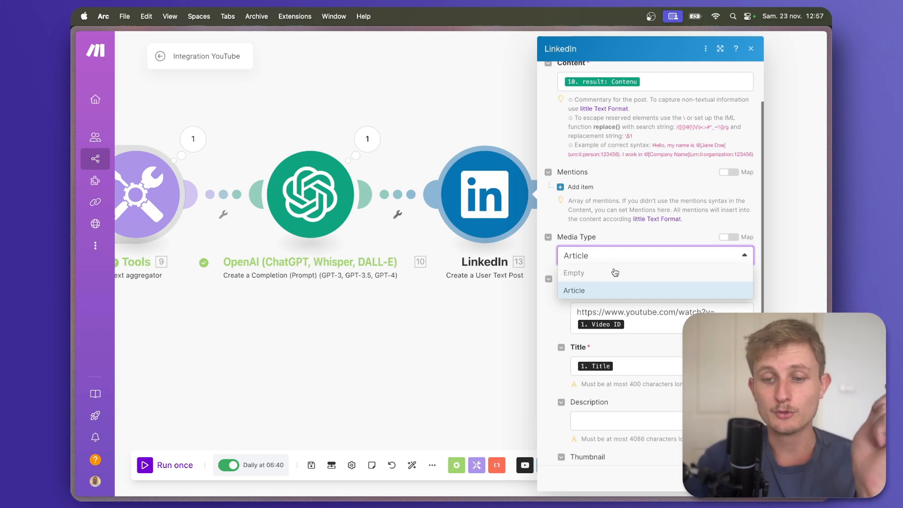
pyautogui.click(589, 261)
pyautogui.scroll(-2, 572, 281)
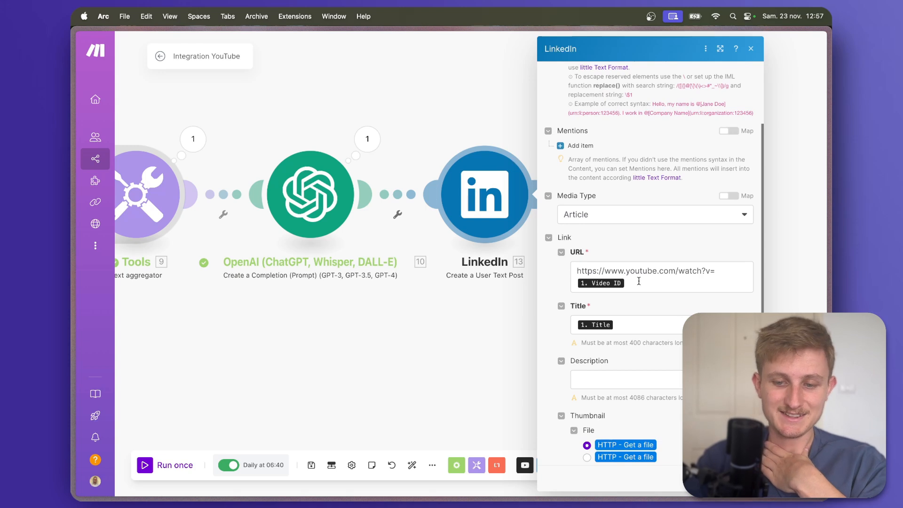
pyautogui.moveTo(578, 275); pyautogui.dragTo(645, 282)
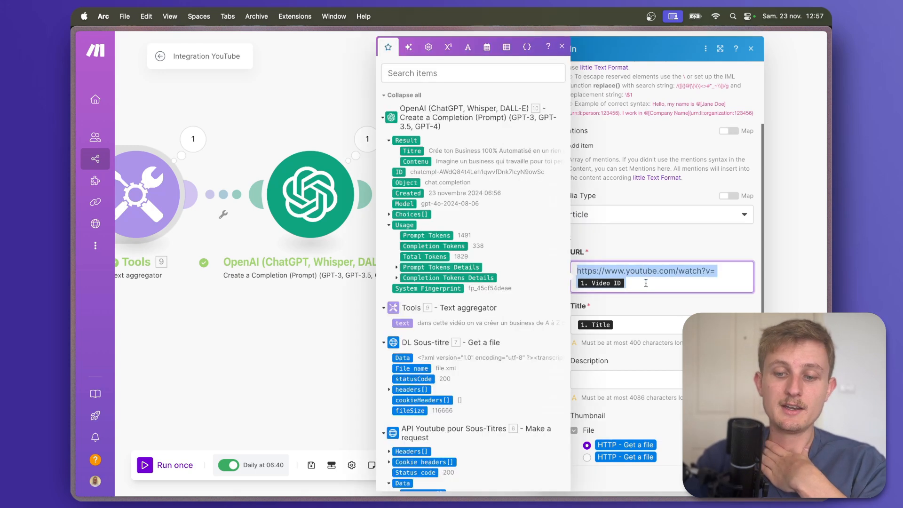
pyautogui.click(683, 276)
pyautogui.moveTo(719, 266); pyautogui.dragTo(570, 273)
pyautogui.click(629, 283)
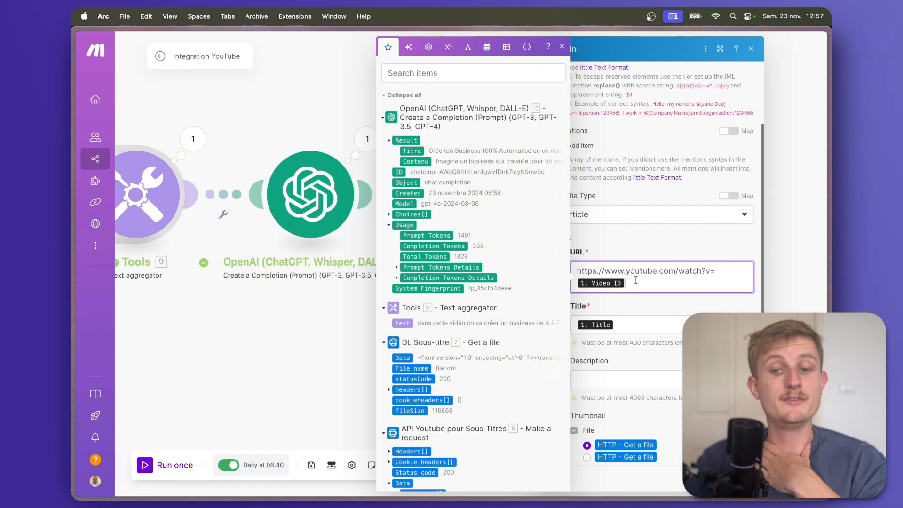
# Step: Compare the Title mapping with OpenAI's Titre and the YouTube module's Title among the mappable items
pyautogui.click(637, 322)
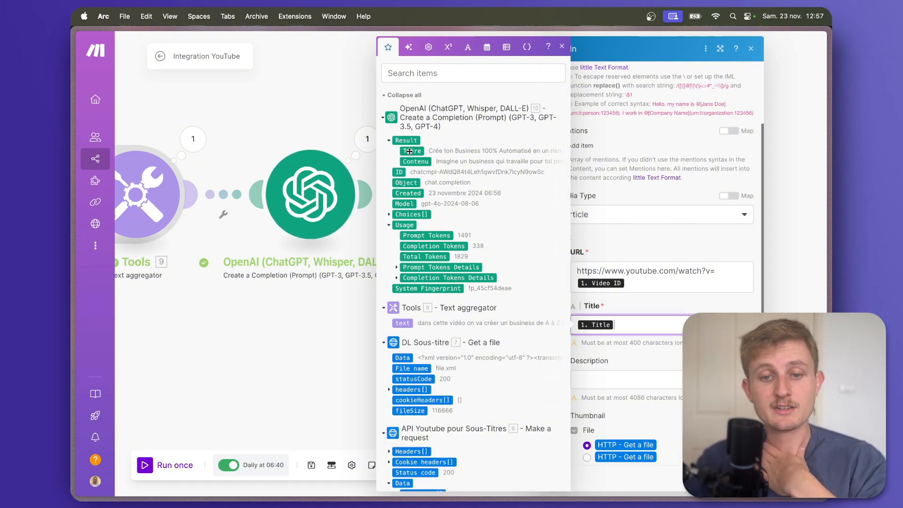
pyautogui.scroll(-10, 448, 167)
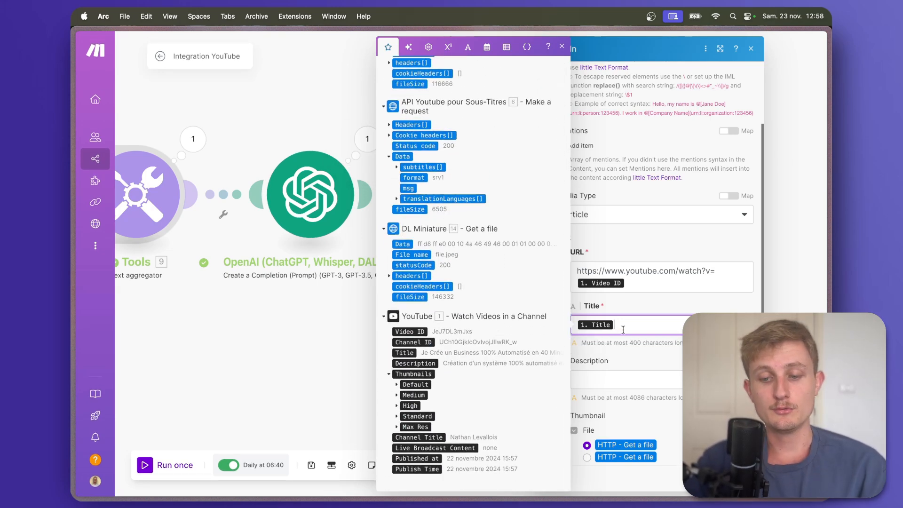
pyautogui.scroll(10, 501, 286)
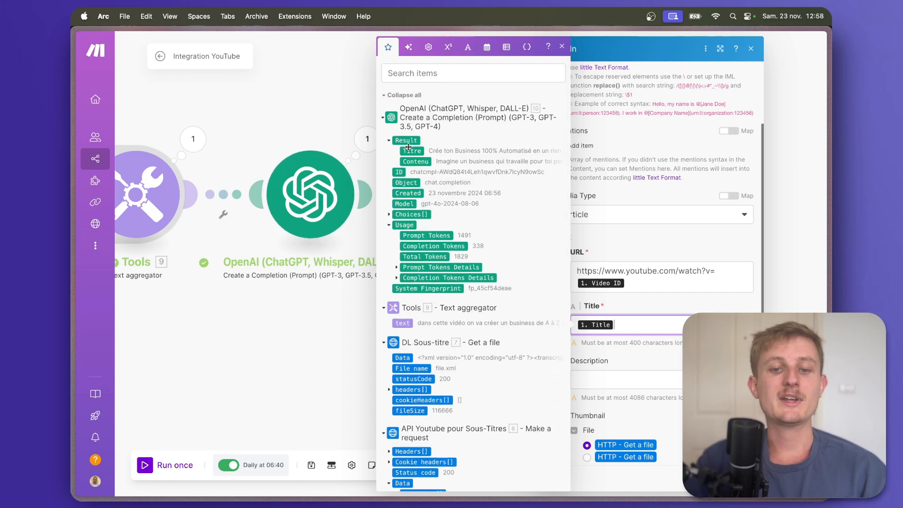
pyautogui.scroll(-3, 607, 355)
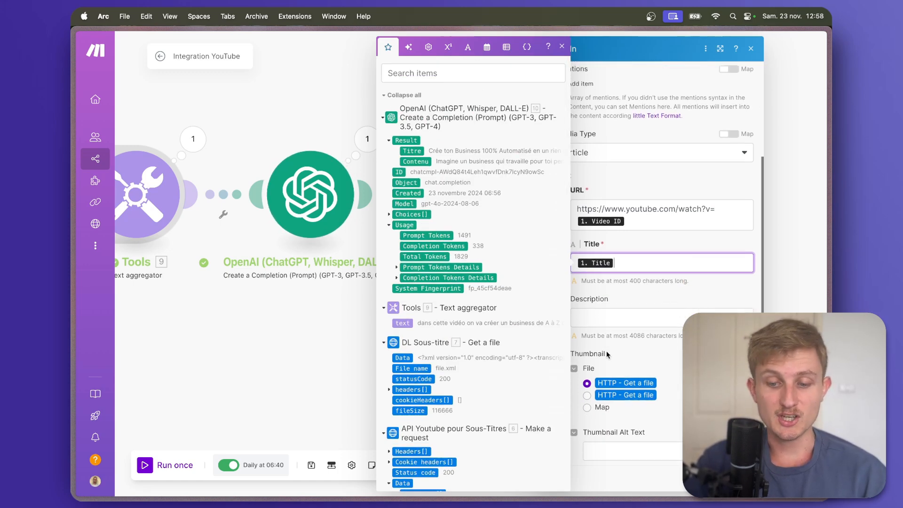
# Step: Check the Thumbnail file source against the DL Miniature module in the scenario
pyautogui.click(628, 363)
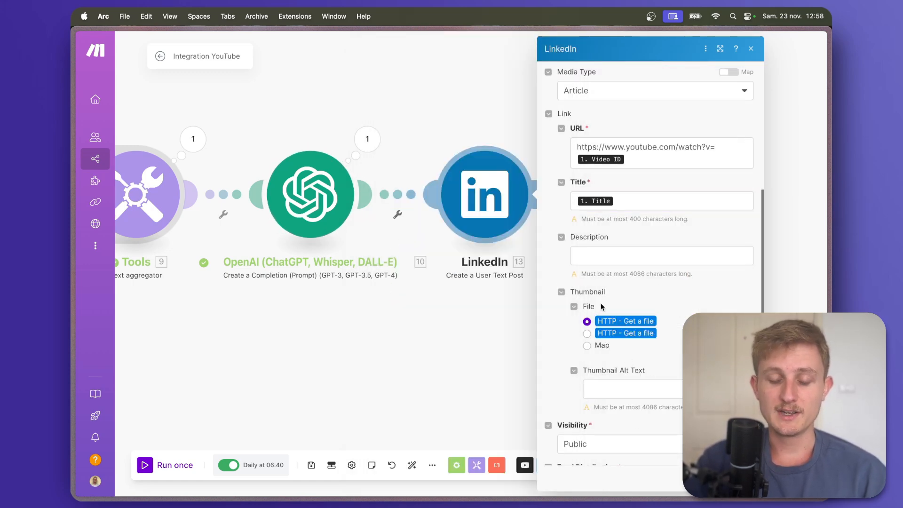
pyautogui.moveTo(356, 336); pyautogui.dragTo(527, 337)
pyautogui.scroll(-3, 286, 317)
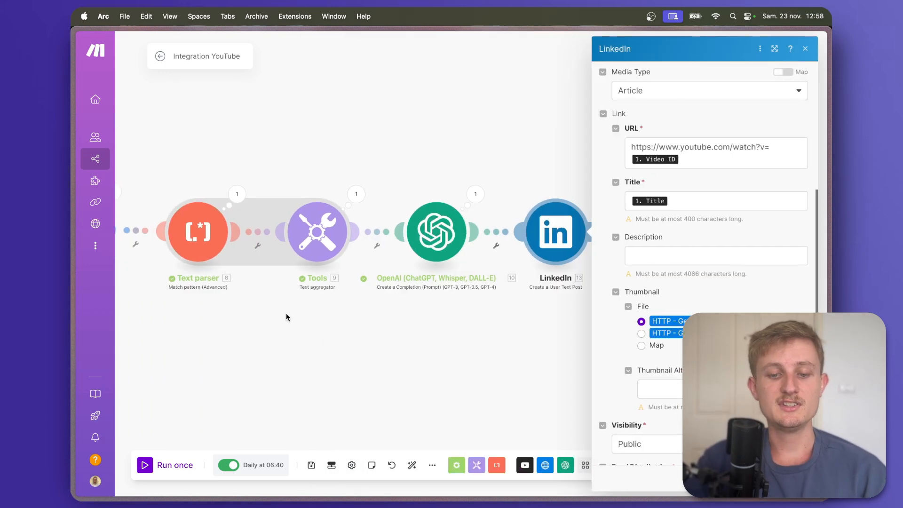
pyautogui.moveTo(288, 319); pyautogui.dragTo(589, 366)
pyautogui.moveTo(314, 340); pyautogui.dragTo(408, 334)
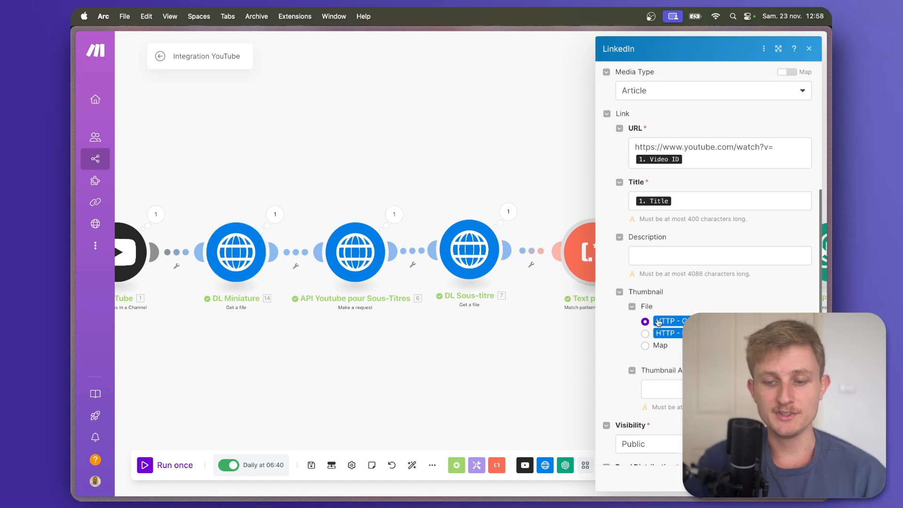
# Step: Set the YouTube trigger's starting point manually to "Je Crée un Business 100% Automatisé en 40 Minutes" and run the scenario once
pyautogui.scroll(-5, 676, 320)
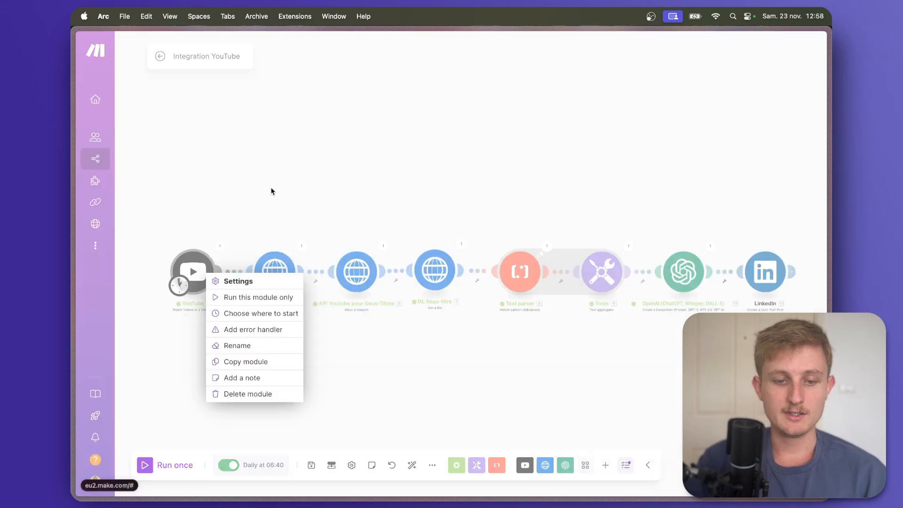
pyautogui.click(272, 192)
pyautogui.rightClick(197, 264)
pyautogui.click(230, 305)
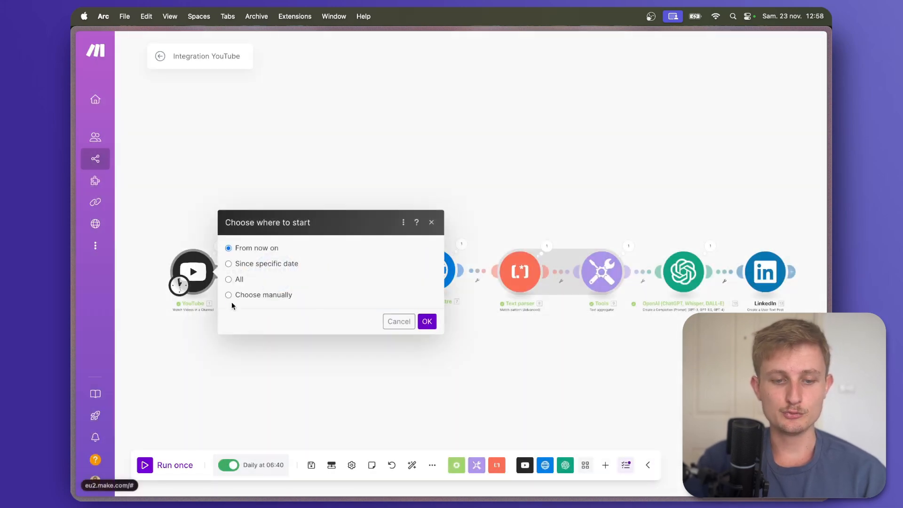
pyautogui.click(253, 295)
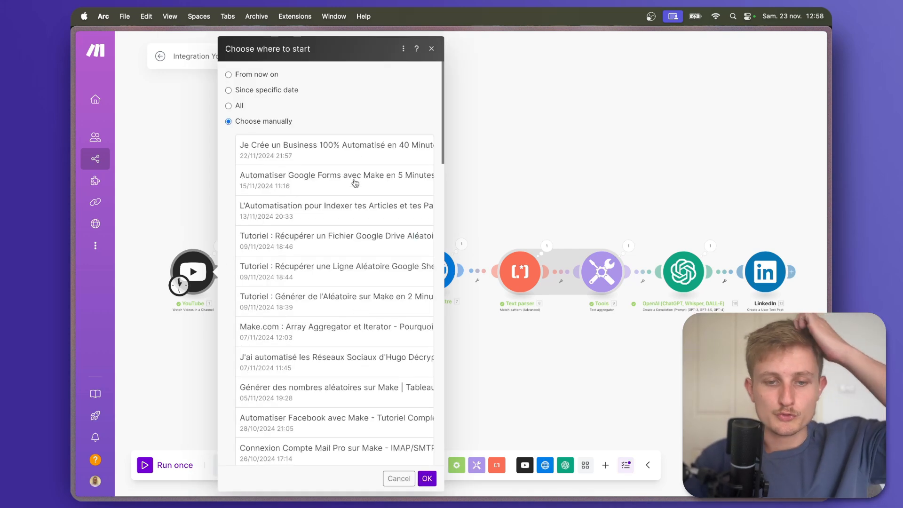
pyautogui.click(371, 146)
pyautogui.click(429, 478)
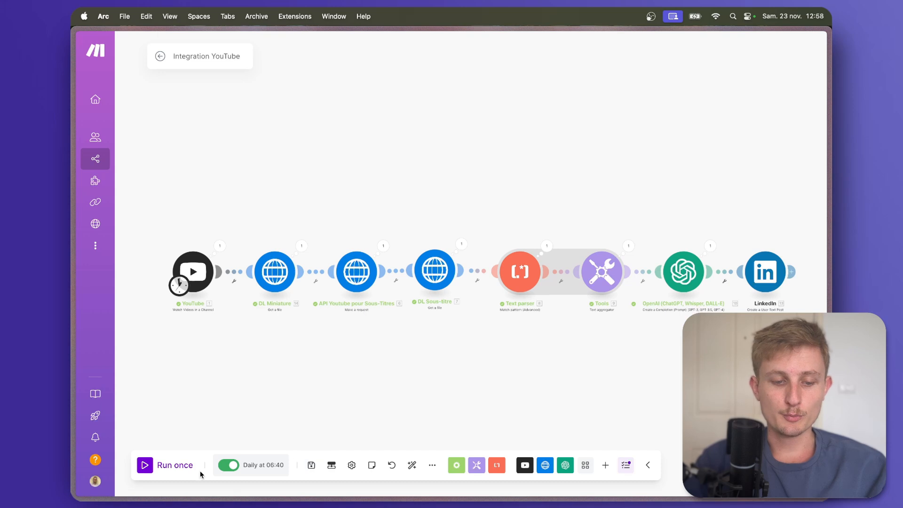
pyautogui.click(146, 465)
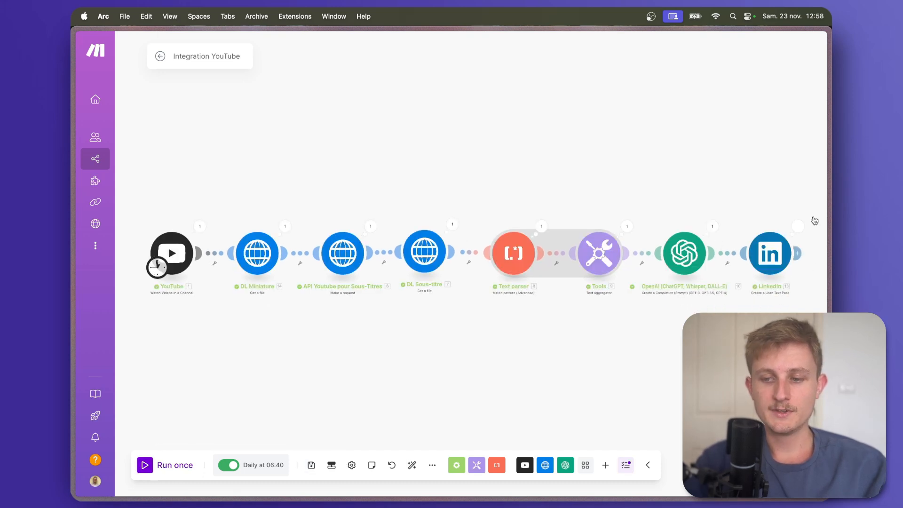
# Step: Switch to LinkedIn and find the newly published post about the video to read its text
pyautogui.moveTo(73, 225)
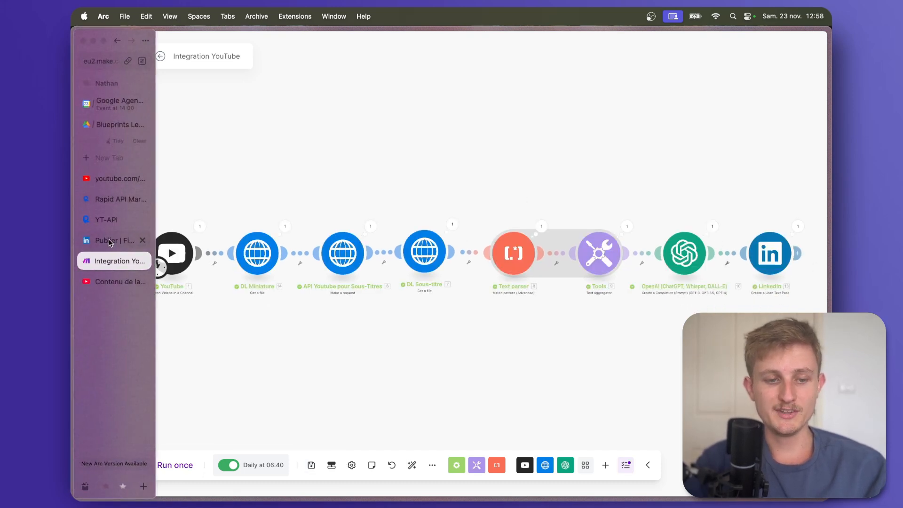
pyautogui.click(108, 242)
pyautogui.click(187, 107)
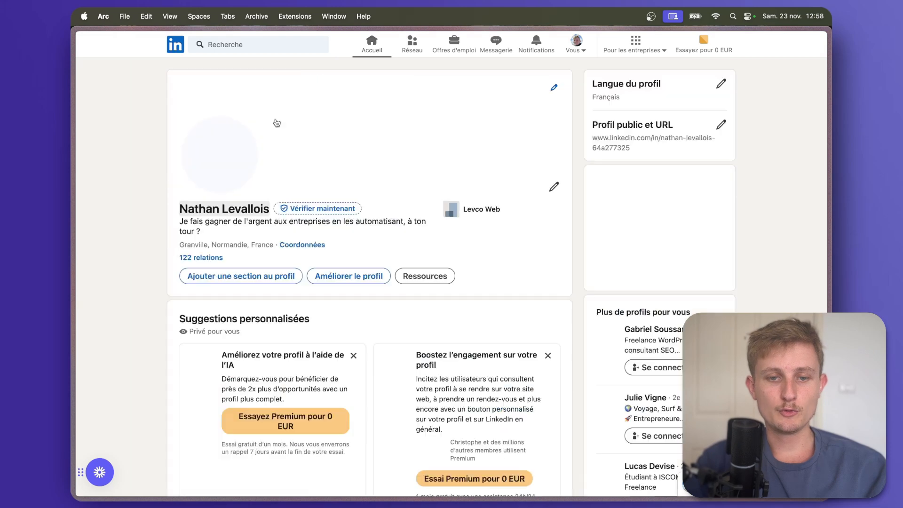
pyautogui.scroll(-10, 276, 123)
pyautogui.click(317, 343)
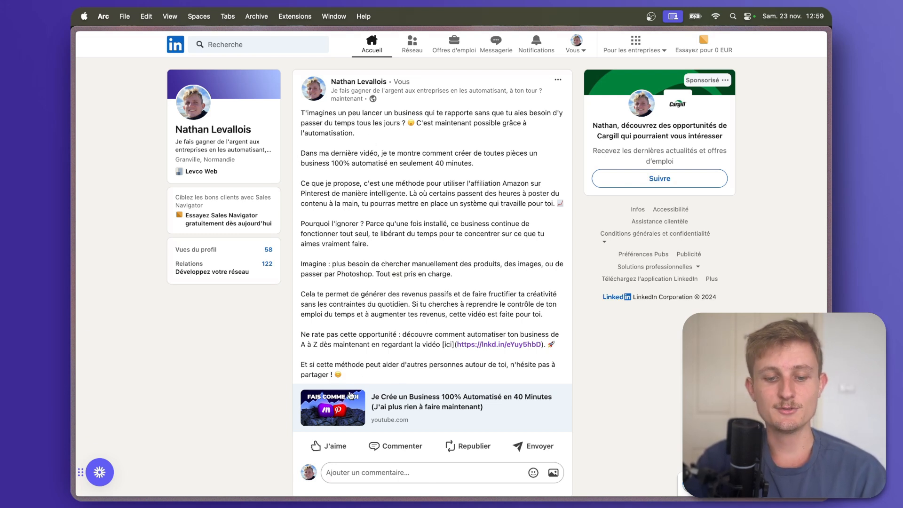
# Step: Open the post's video link on YouTube, pause playback, and return to the Make scenario
pyautogui.click(385, 409)
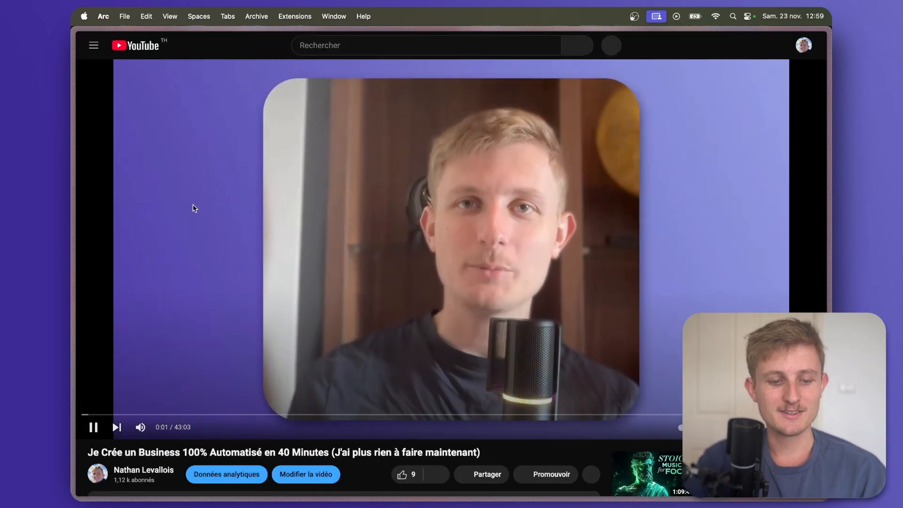
pyautogui.click(192, 206)
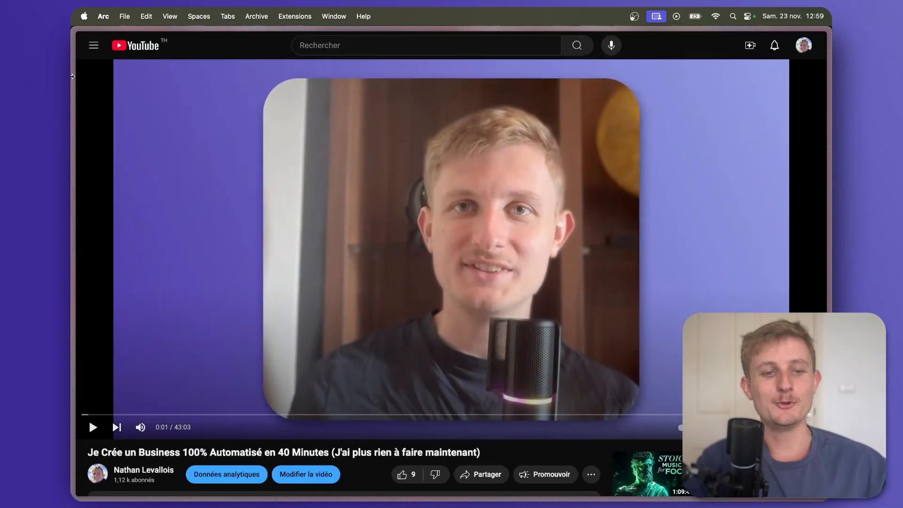
pyautogui.moveTo(81, 83)
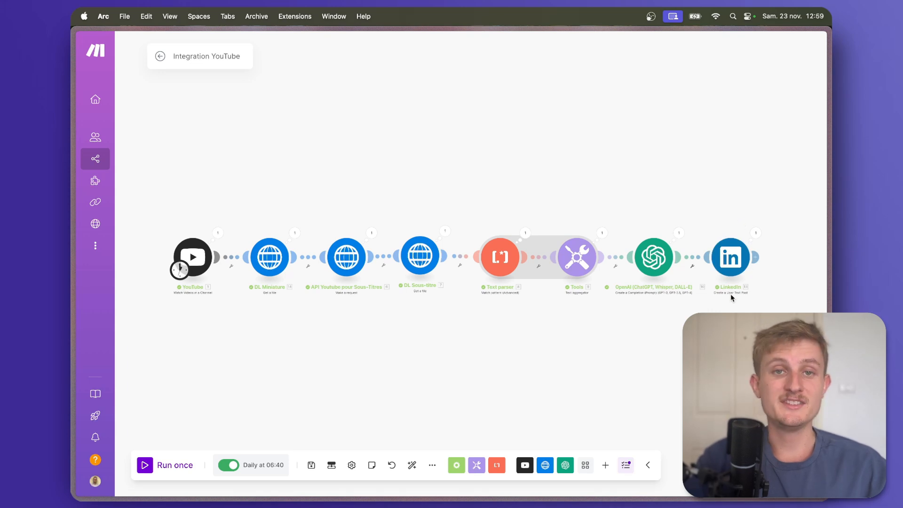